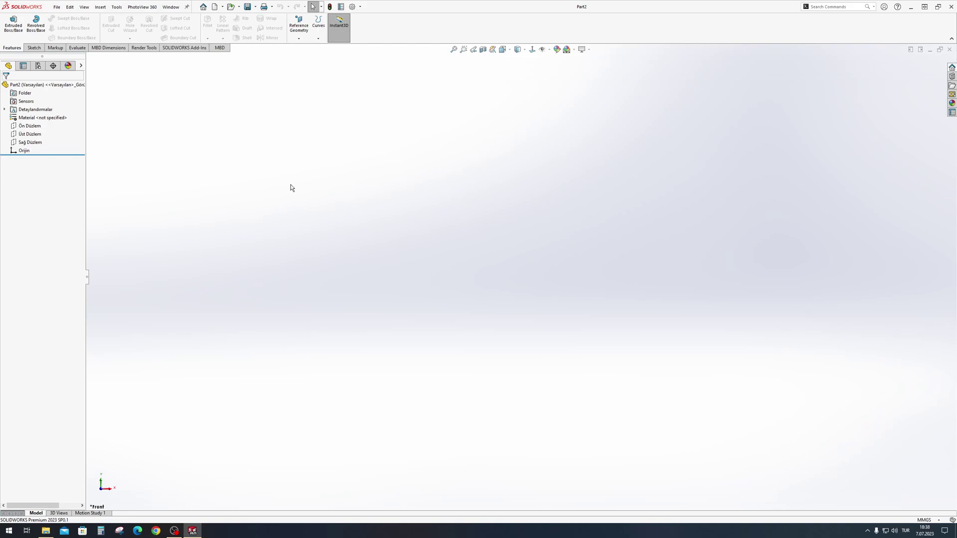
Sketch on the front plane the vertical axis, flat head top, angled head underside and shank lines.
left_click(30, 126)
left_click(65, 111)
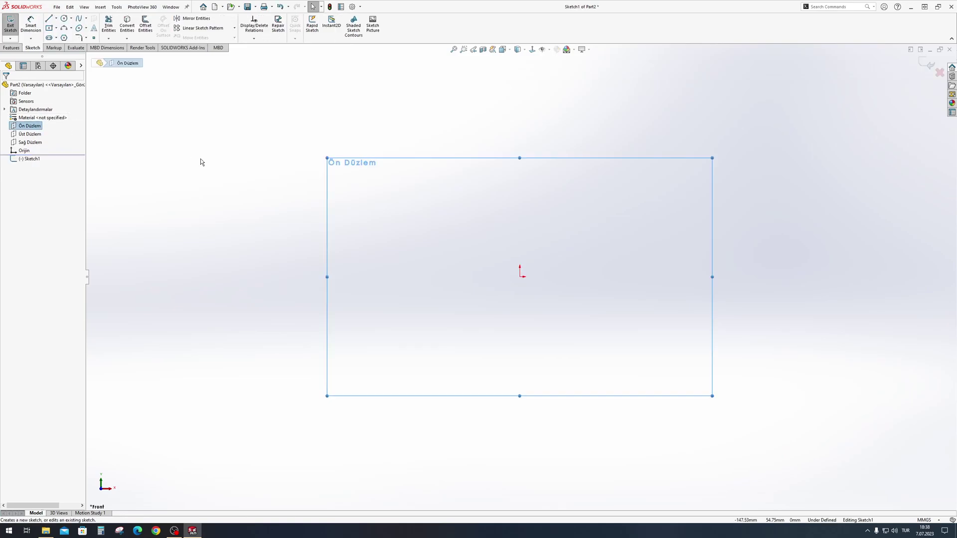
key("l")
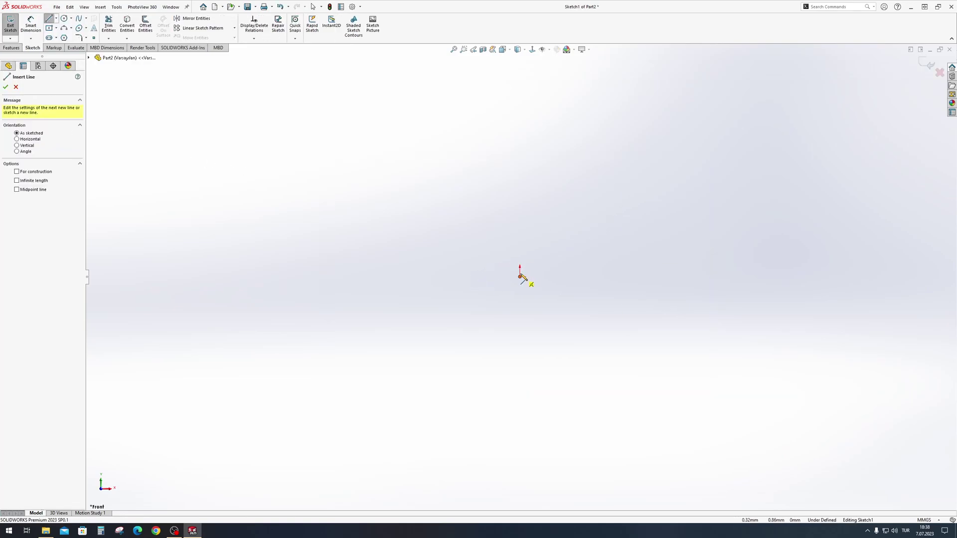
left_click(520, 276)
left_click(520, 87)
left_click(564, 88)
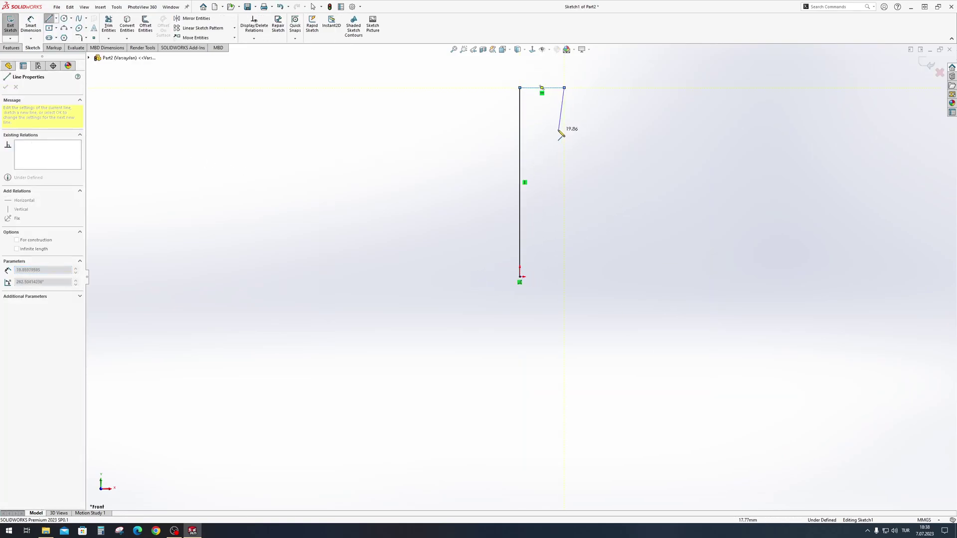
left_click(549, 114)
left_click(548, 186)
key("Escape")
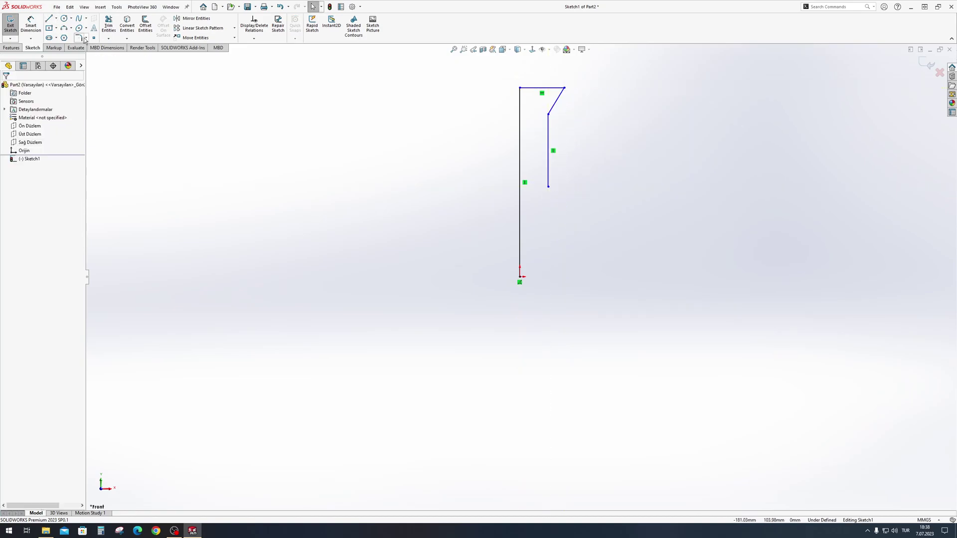
Close the profile with a three-point arc tip from the shank end back to the origin.
left_click(64, 28)
left_click(549, 187)
left_click(520, 276)
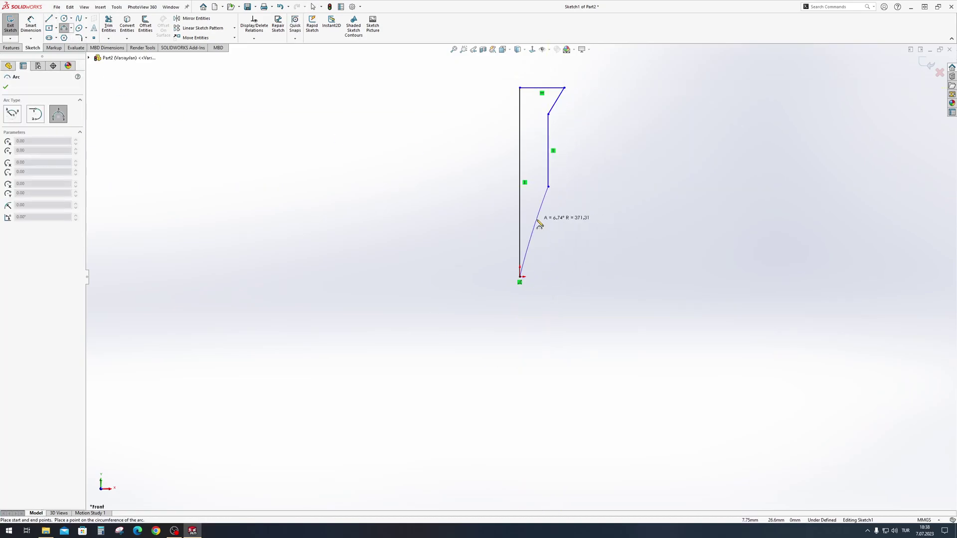
left_click(547, 224)
key("Escape")
key("f")
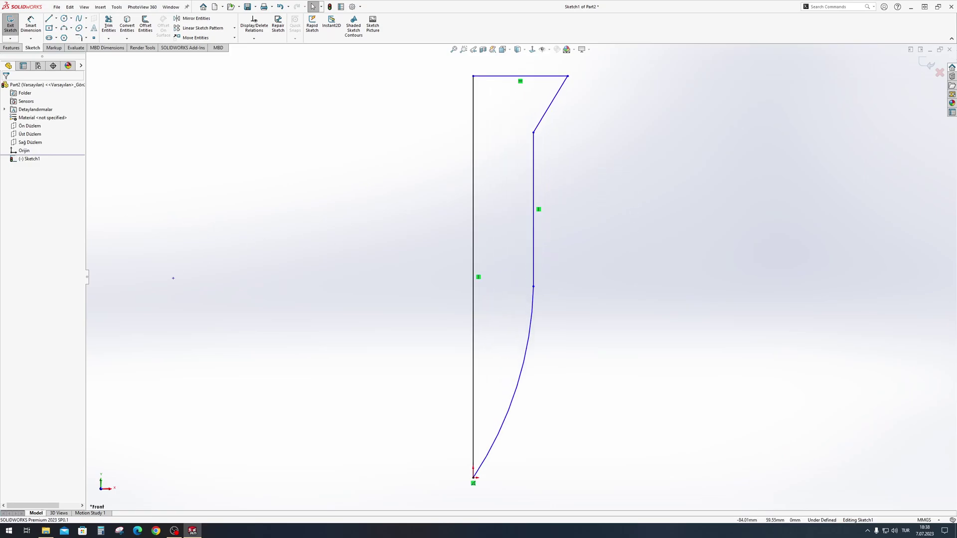
Dimension the head: 3.23 top width, 60° underside angle and 3.00 underside height.
left_click(30, 25)
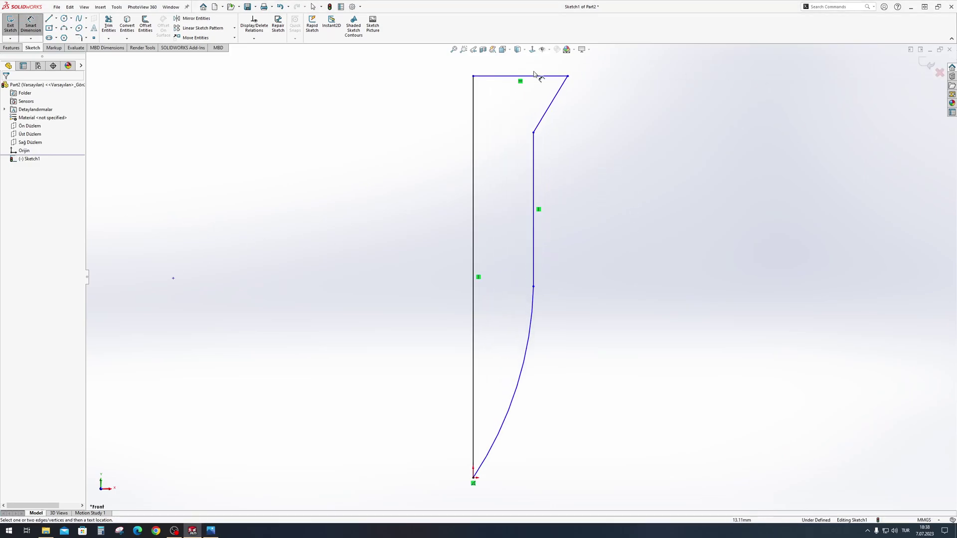
left_click(521, 75)
type("3.23")
key("Return")
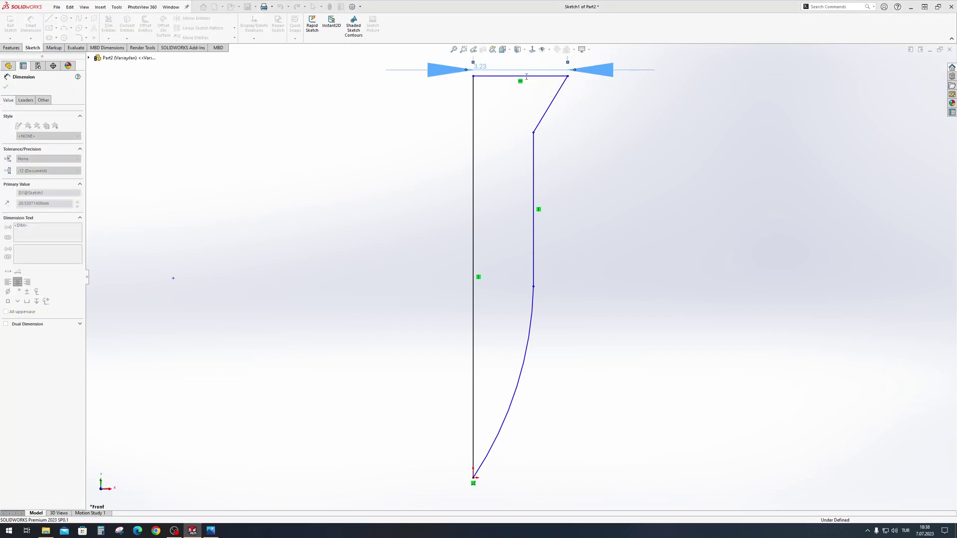
left_click(564, 85)
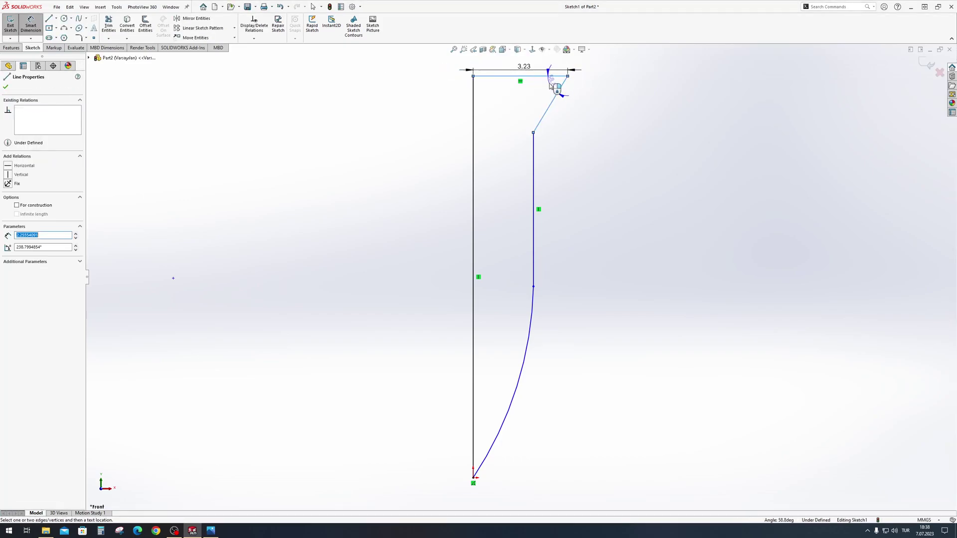
left_click(555, 85)
type("60")
key("Return")
left_click(551, 105)
left_click(598, 112)
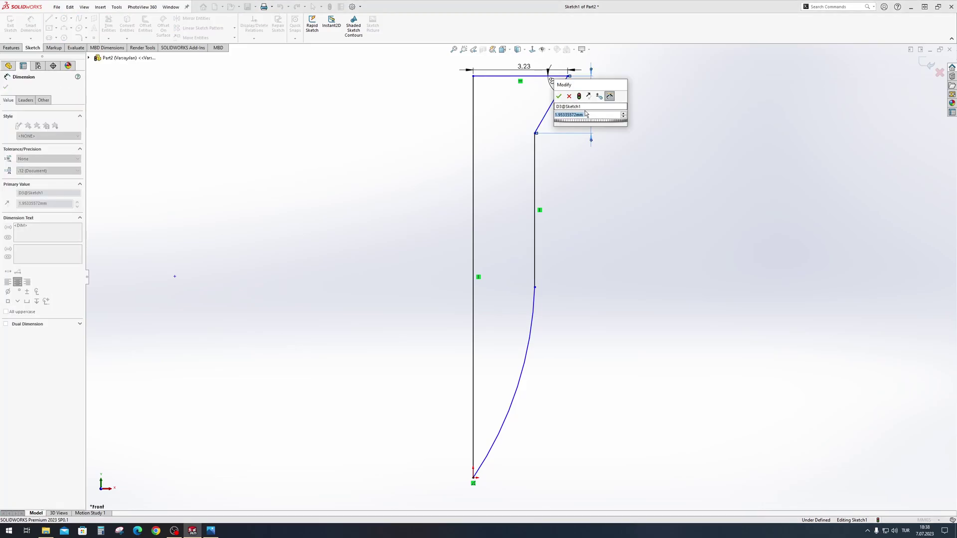
type("3")
key("Return")
key("Escape")
Dimension the 29 overall length, 11.85 shank length and R68 tip arc.
key("d")
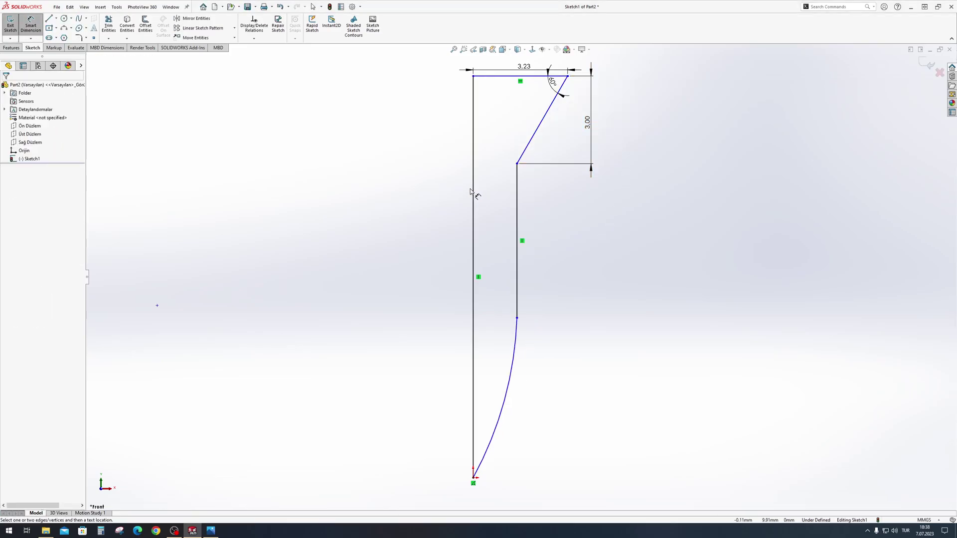
left_click(473, 199)
left_click(439, 208)
type("29")
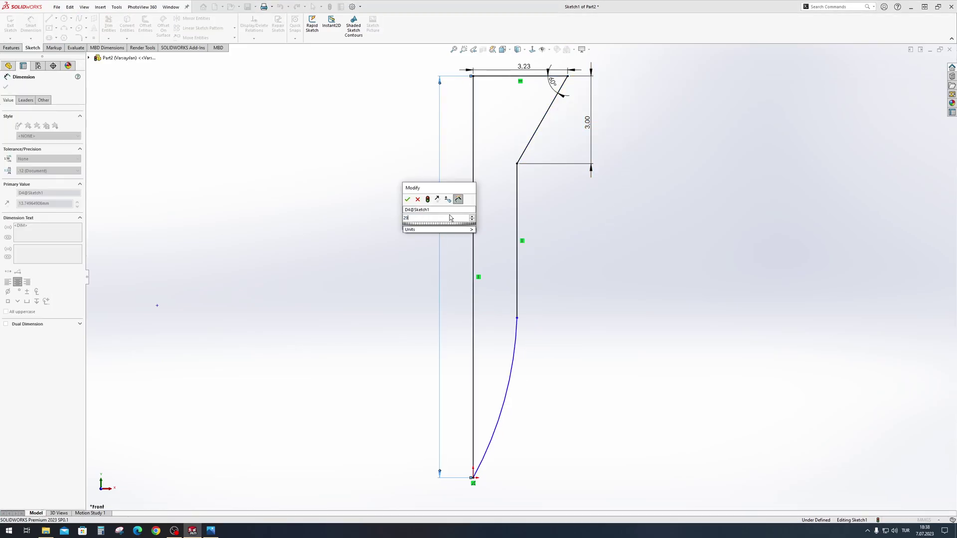
key("Return")
key("f")
left_click(486, 205)
left_click(517, 205)
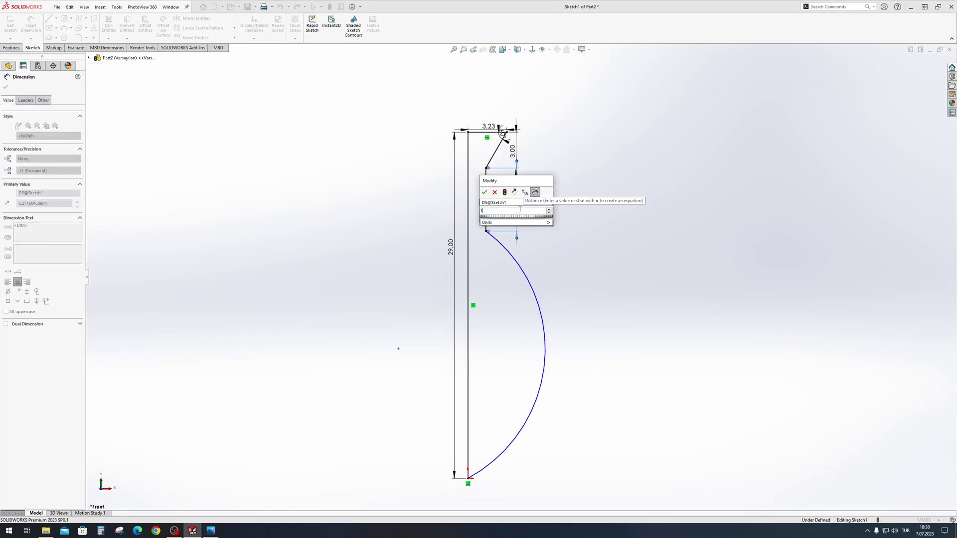
type("11.85")
key("Return")
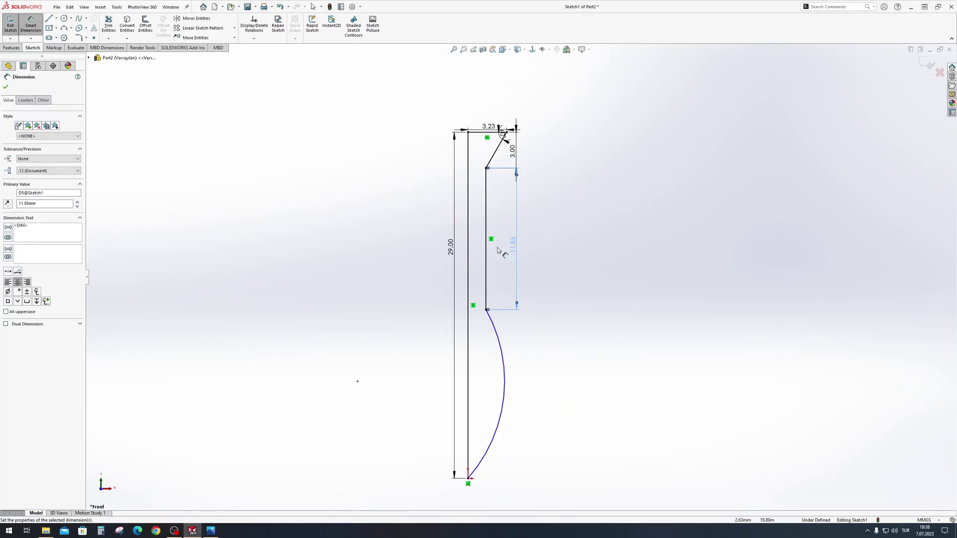
left_click(505, 390)
key("Return")
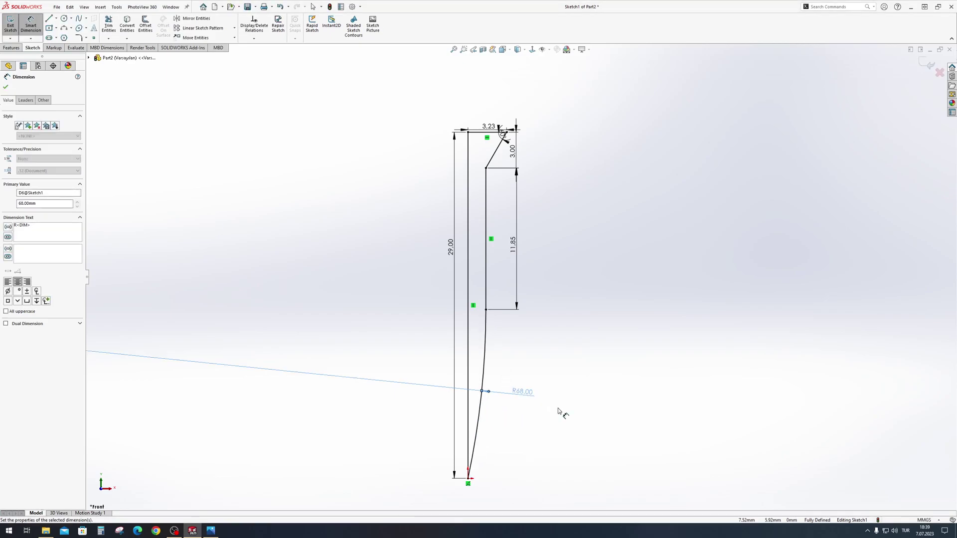
left_click(559, 411)
Revolve the profile about the left vertical line into a solid screw body.
left_click(11, 47)
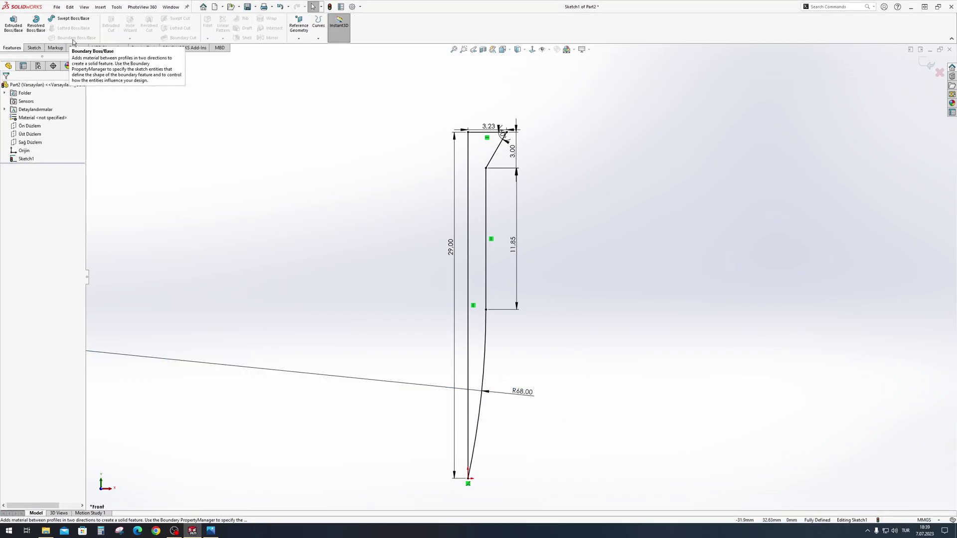
left_click(36, 24)
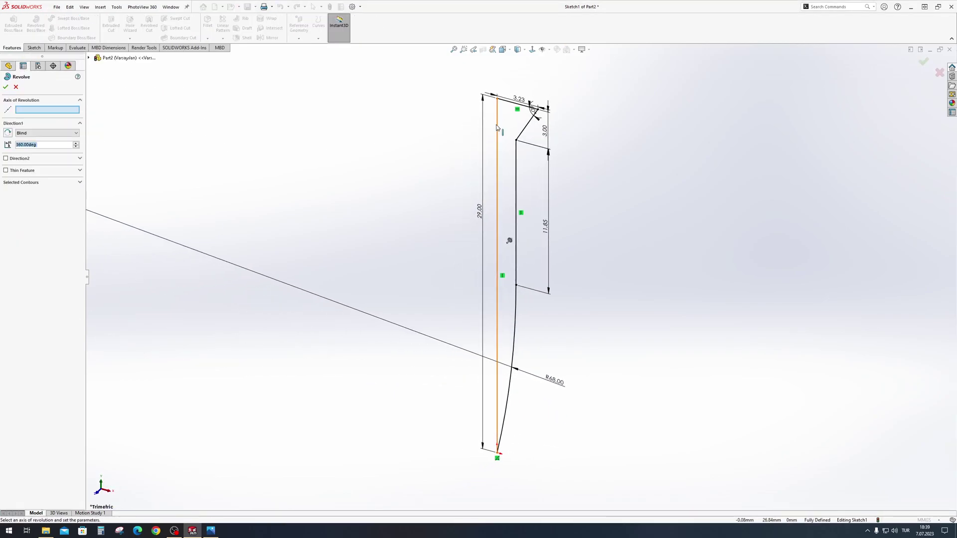
left_click(497, 128)
key("Return")
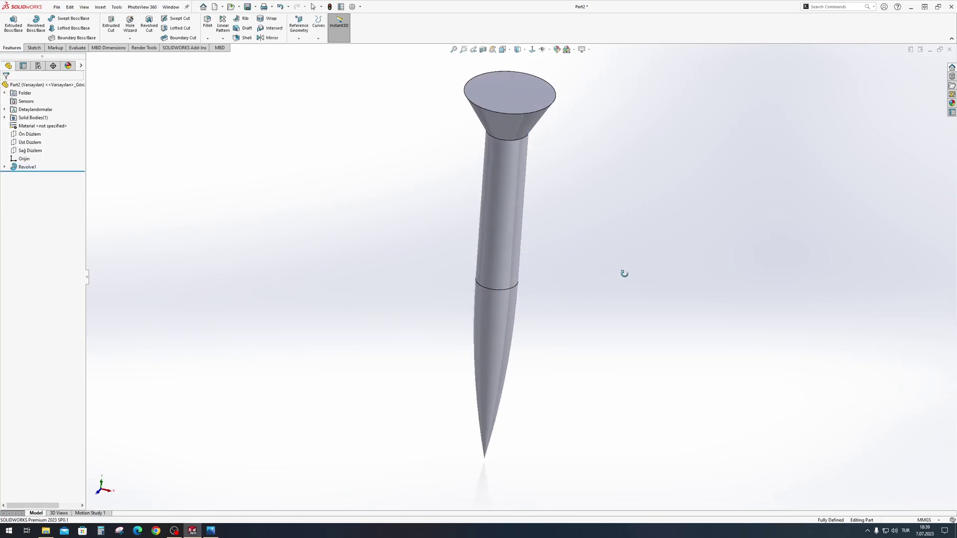
mouse_move(624, 274)
middle_mouse_down()
mouse_move(664, 175)
mouse_move(656, 312)
mouse_move(624, 323)
mouse_move(664, 235)
mouse_move(632, 310)
mouse_move(465, 149)
middle_mouse_up()
Sketch two origin-centred rectangles, one tall and one wide, on the head's top face.
left_click(476, 164)
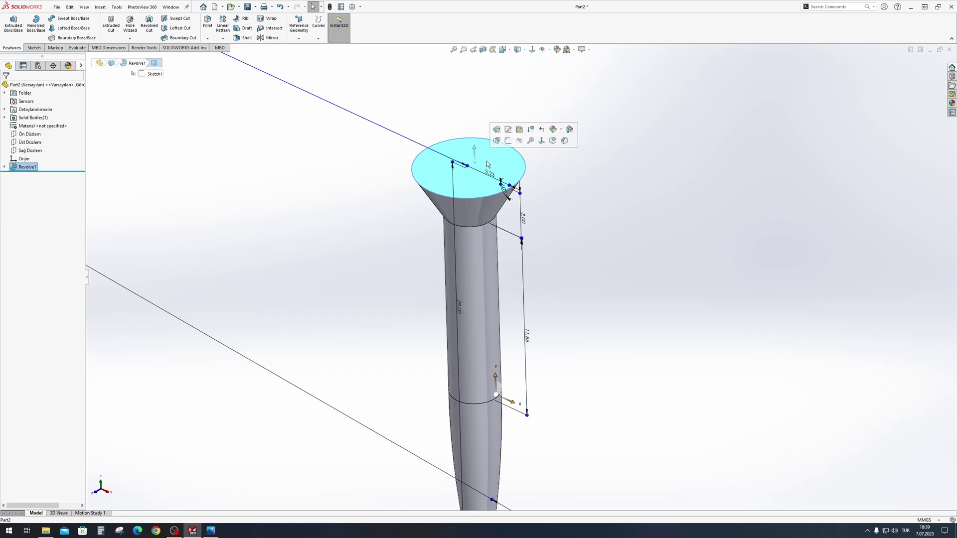
left_click(508, 141)
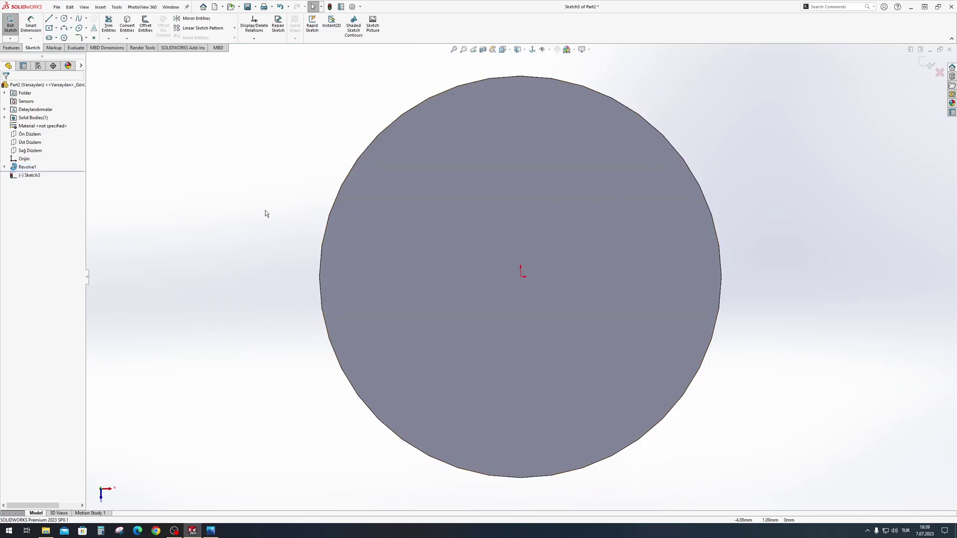
left_click(49, 28)
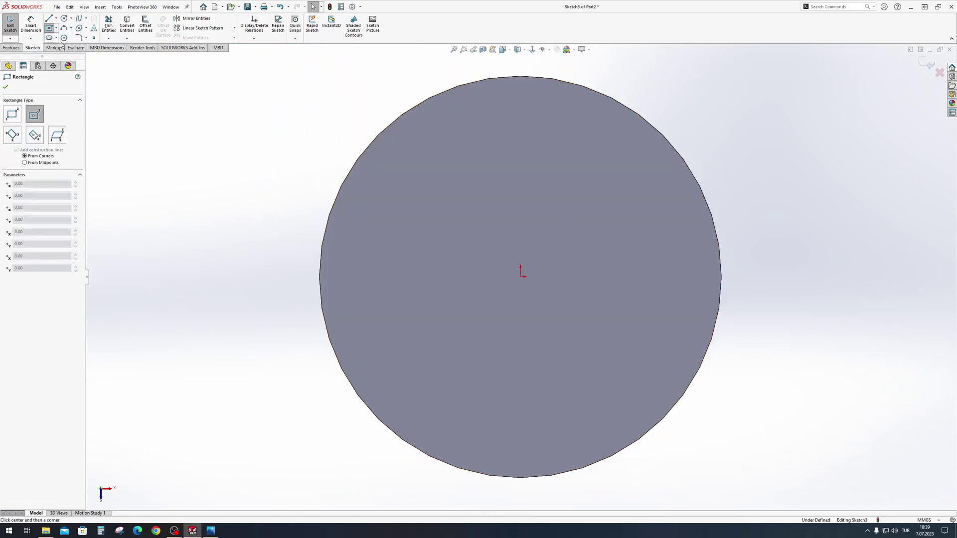
left_click(521, 277)
left_click(550, 123)
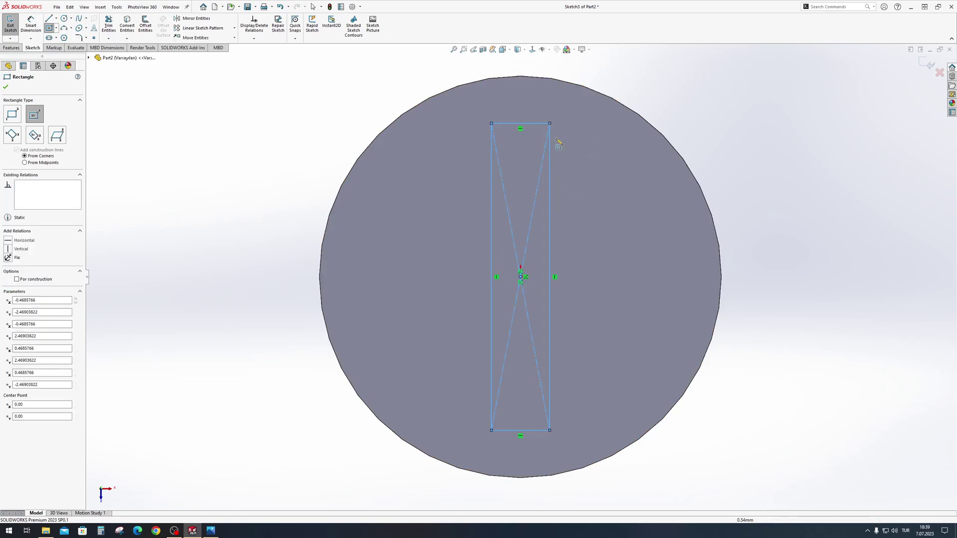
left_click(521, 277)
left_click(678, 288)
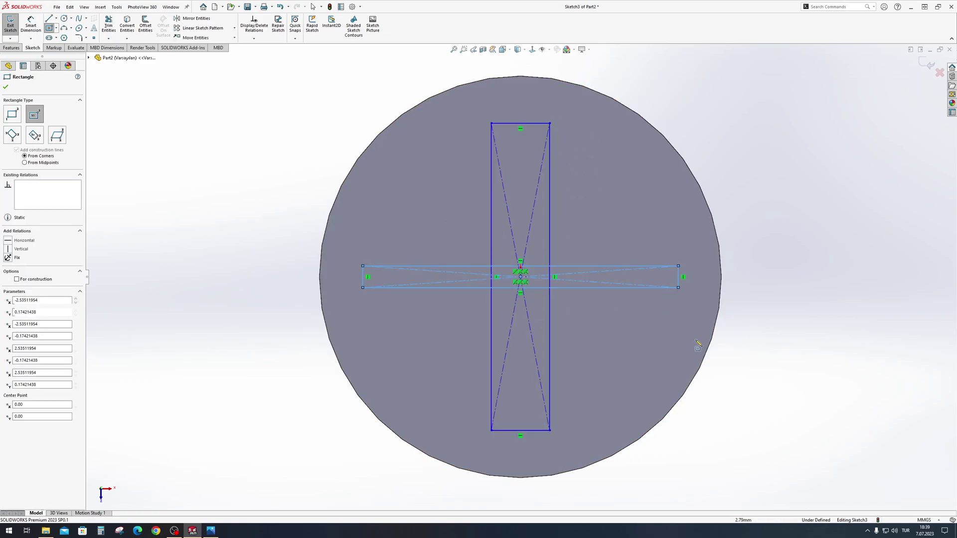
key("Escape")
Add an Equal relation so both rectangles share the same width.
left_click(679, 277)
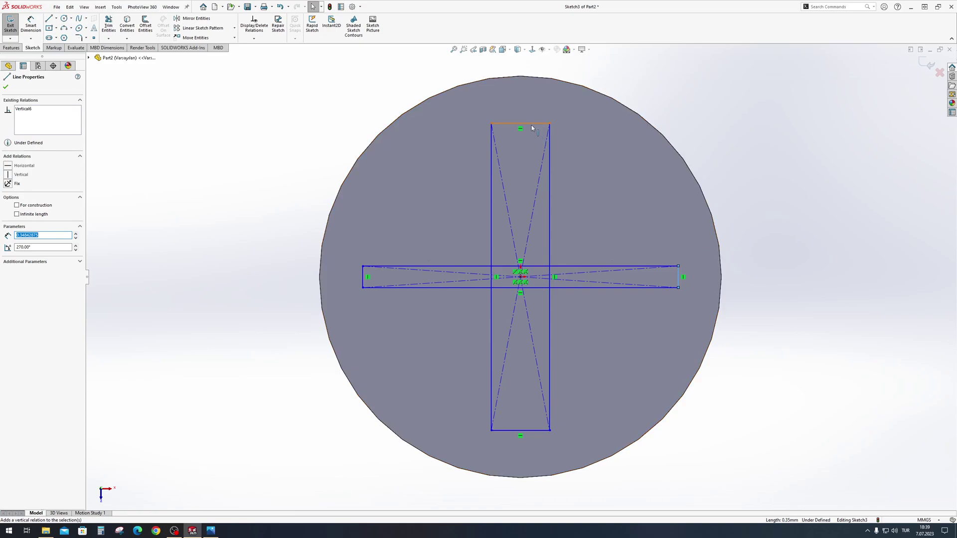
left_click(514, 123, "ctrl")
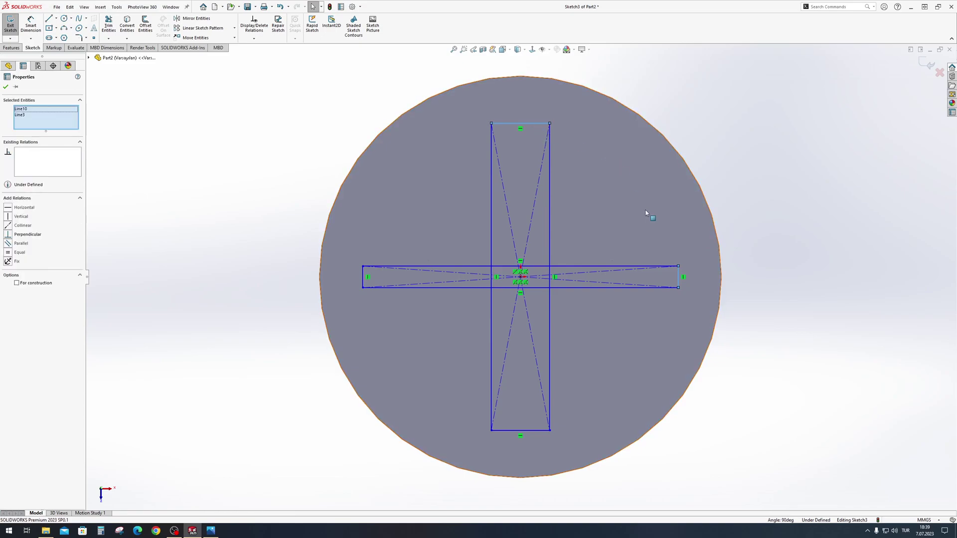
left_click(9, 253)
left_click(531, 189)
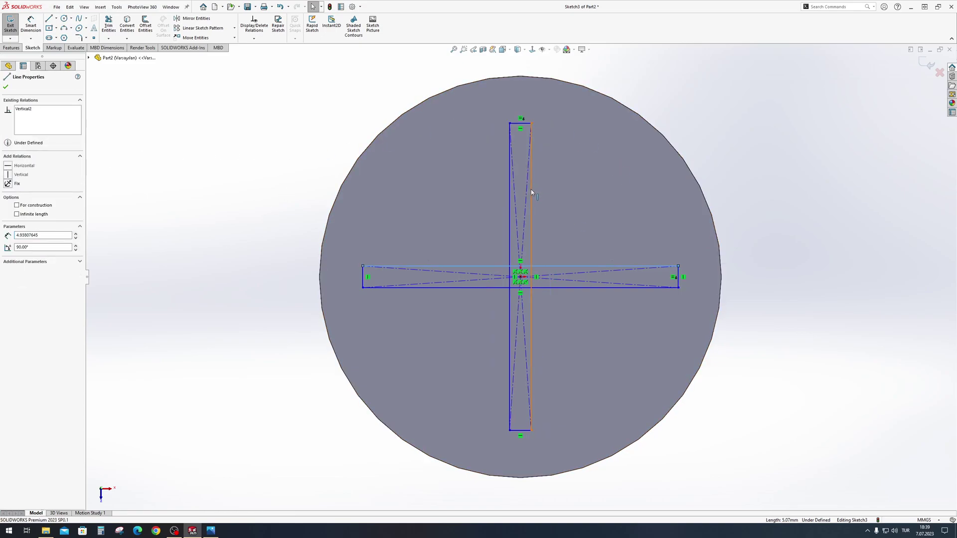
Dimension the cross arms to 1.00 width and 4.50 length.
left_click(531, 190)
left_click(520, 122)
left_click(524, 102)
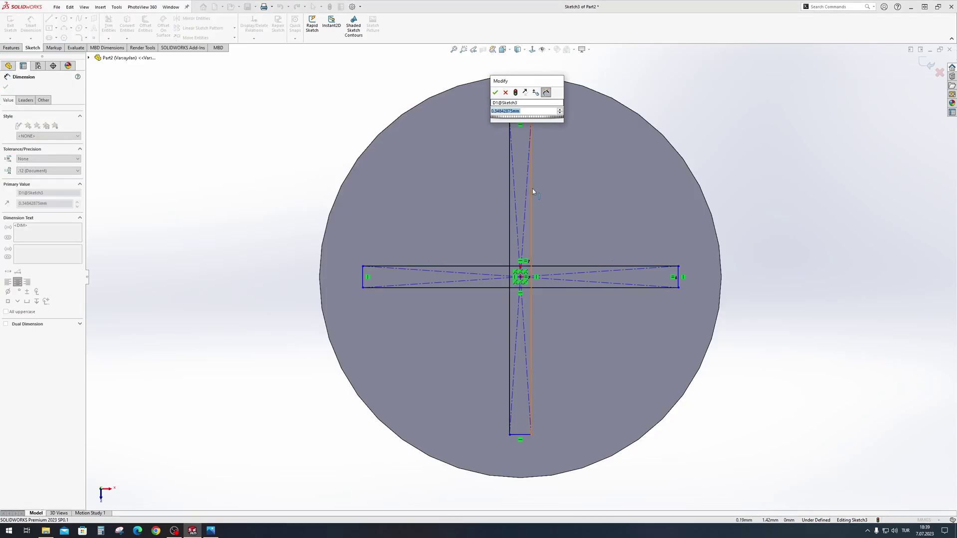
type("1")
key("Return")
left_click(551, 172)
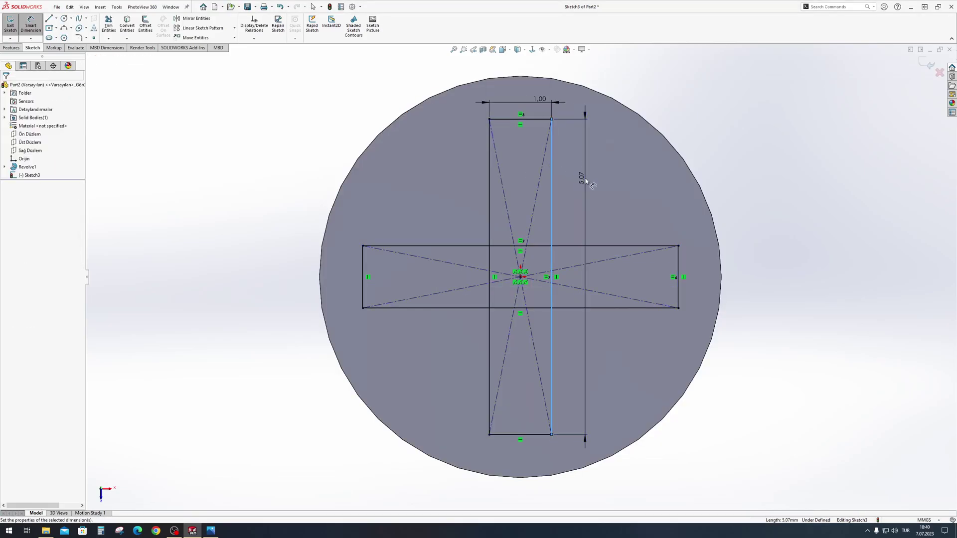
left_click(587, 183)
type("4.5")
key("Return")
key("Escape")
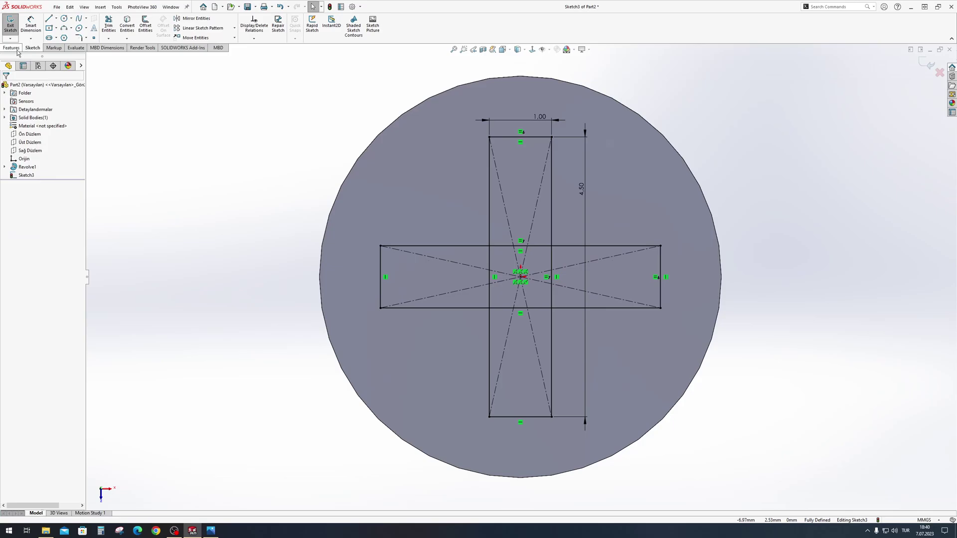
Set up a 2 mm blind cut-extrude with a 10° draft.
left_click(12, 48)
left_click(111, 24)
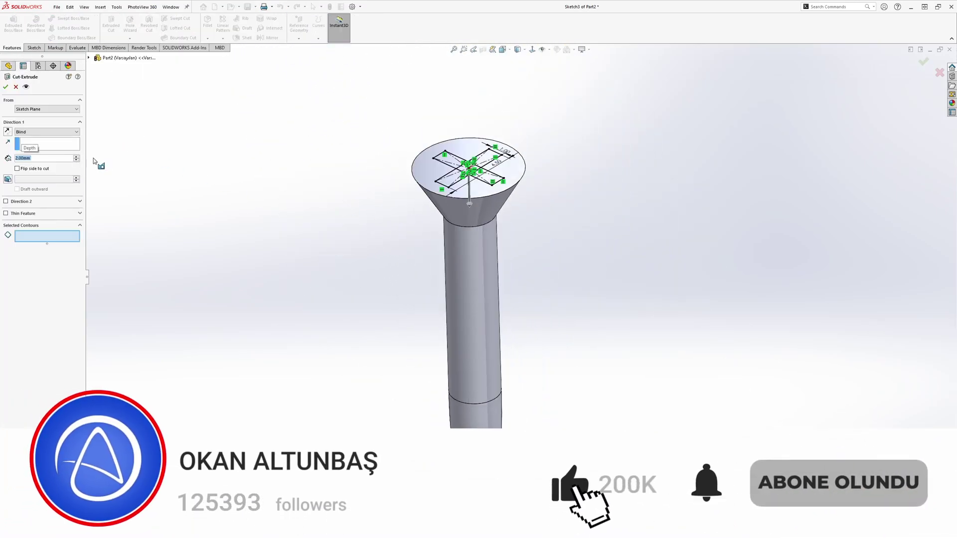
left_click(7, 179)
type("10")
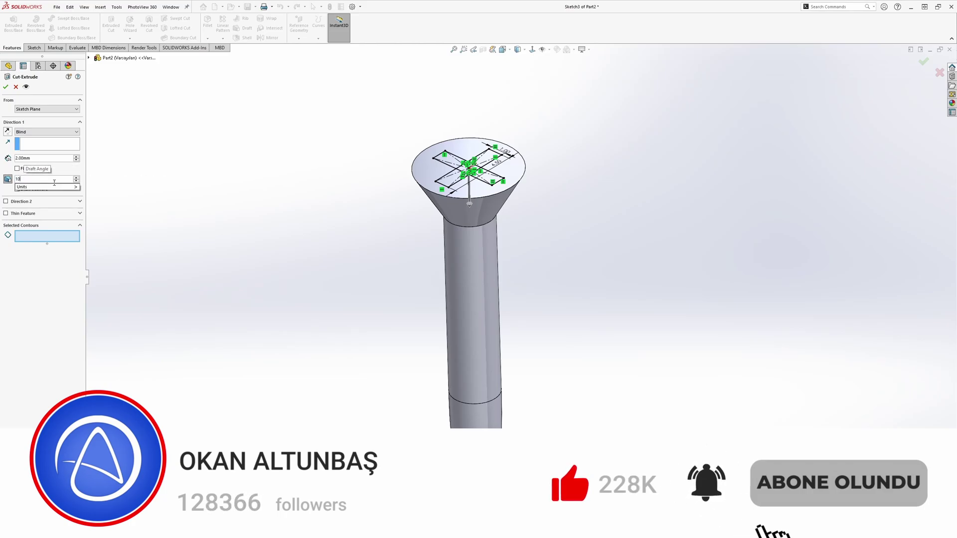
Select all five cross regions, including the centre square, and confirm the cut.
left_click(560, 230)
left_click(337, 261)
left_click(340, 384)
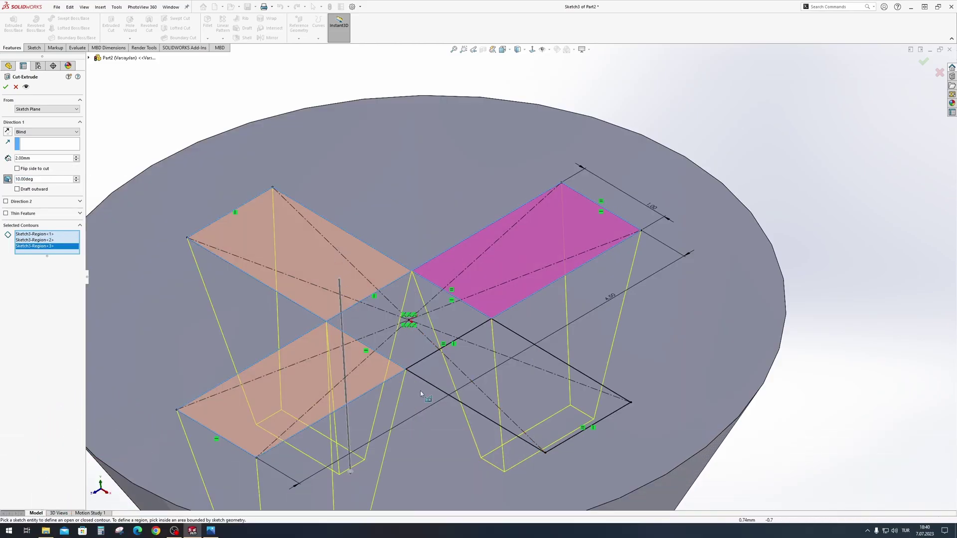
left_click(511, 382)
left_click(466, 325)
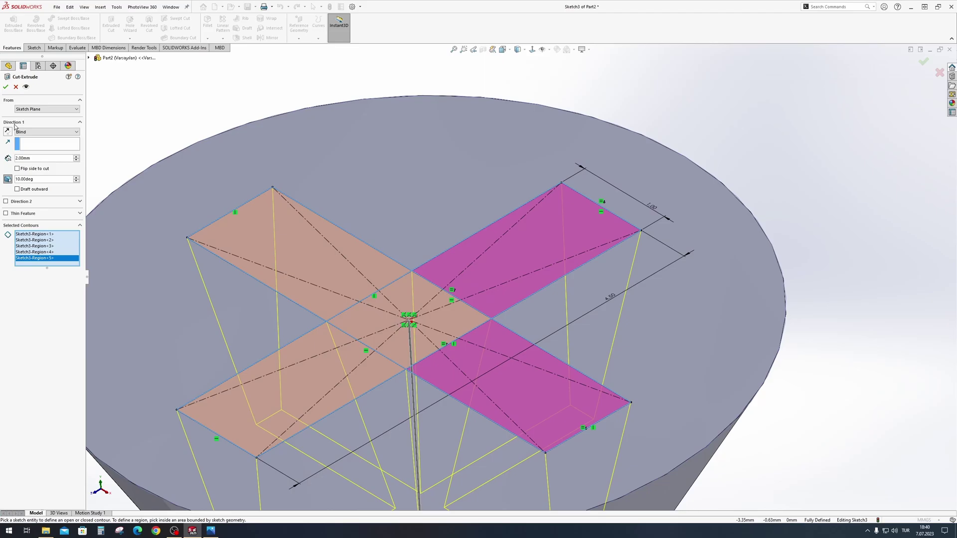
left_click(6, 87)
Orbit and zoom to inspect the recessed screw head.
mouse_move(568, 433)
middle_mouse_down()
mouse_move(590, 248)
mouse_move(576, 304)
middle_mouse_up()
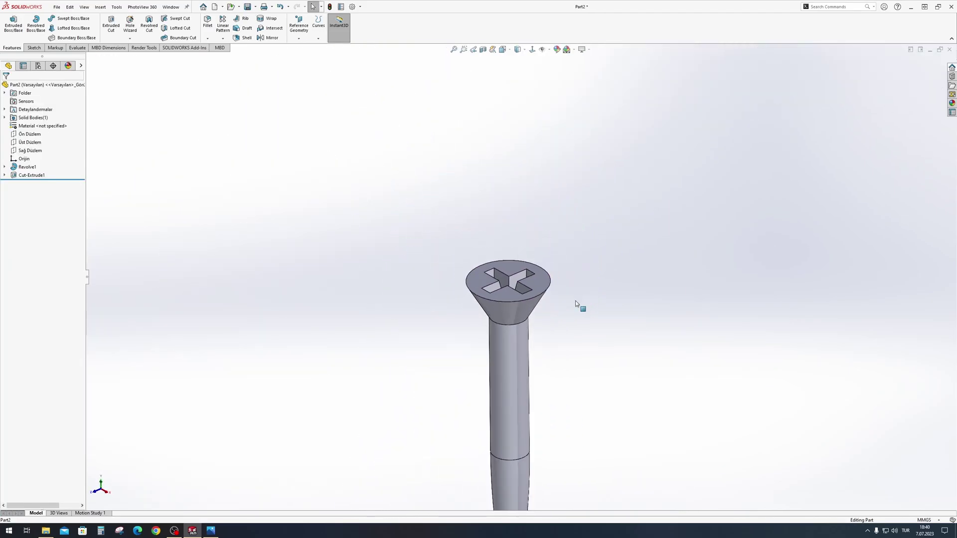
scroll(569, 344, "down", 3)
scroll(554, 381, "up", 5)
middle_click_drag(554, 381, 535, 250)
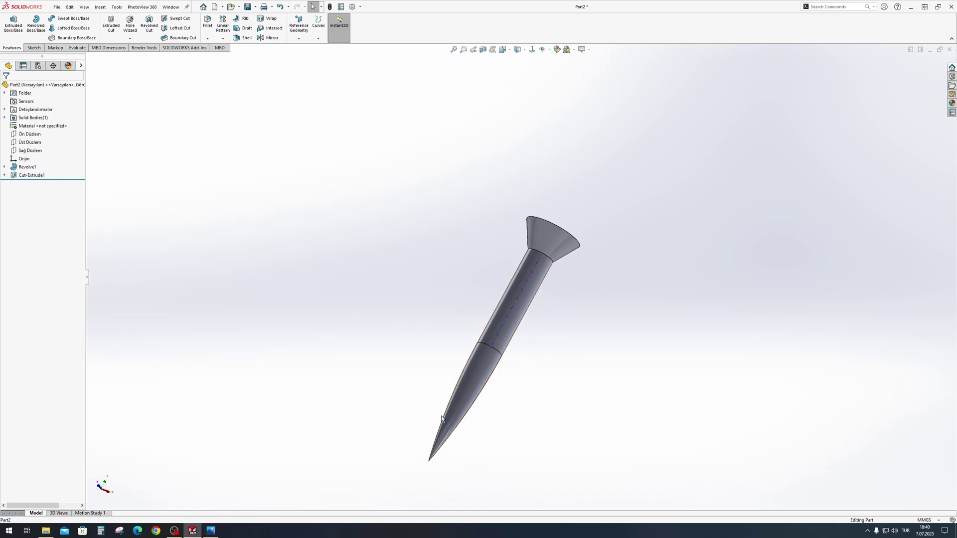
Create a reference plane based on the top plane, removing the conflicting neck-edge reference.
left_click(299, 35)
left_click(313, 49)
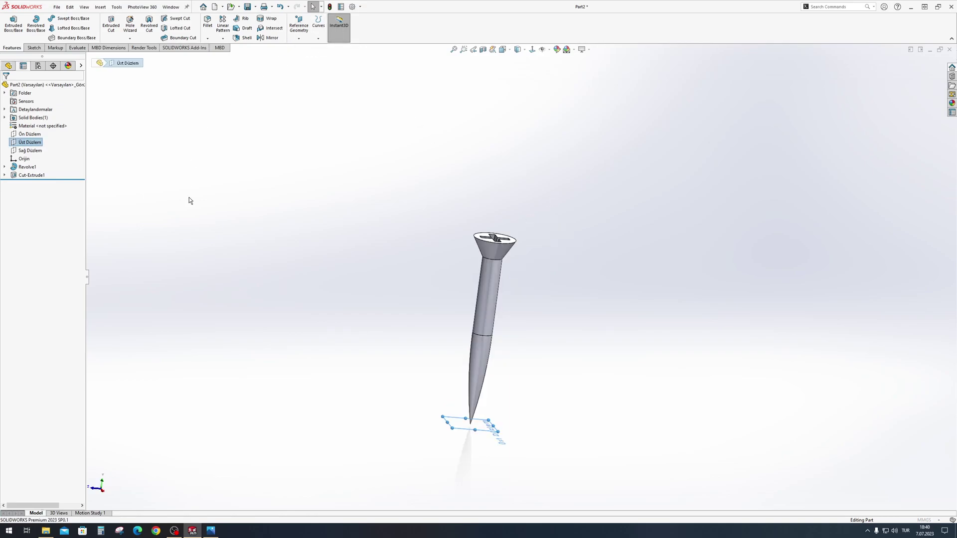
left_click(37, 129)
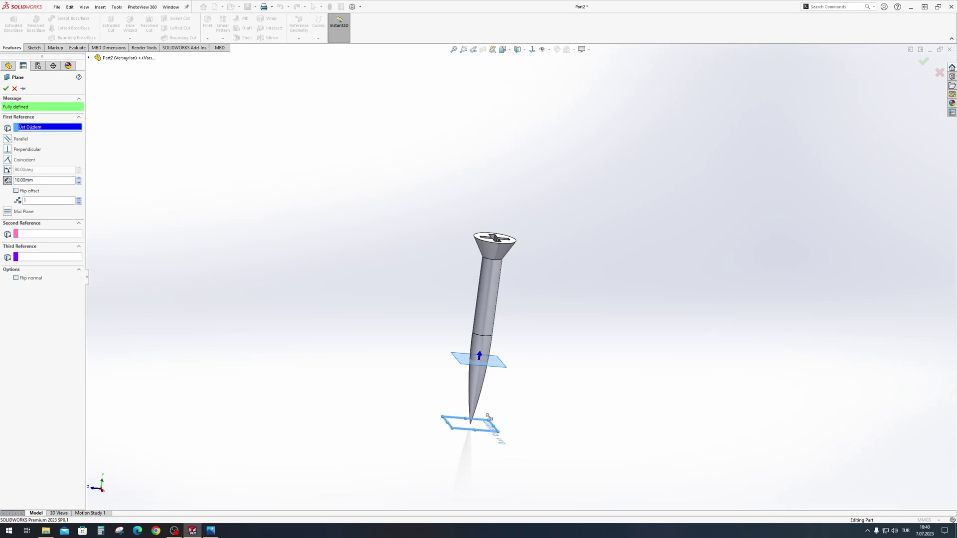
scroll(496, 288, "down", 5)
left_click(35, 235)
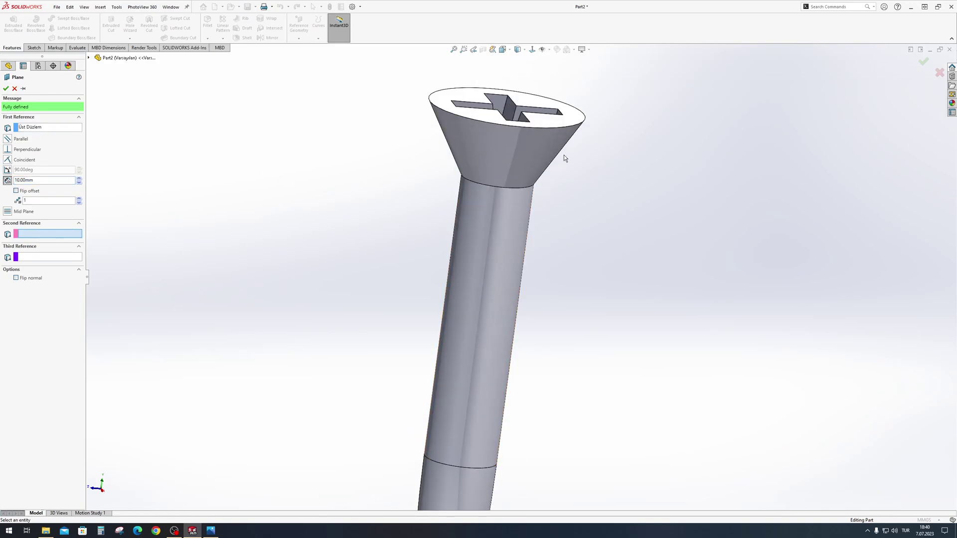
left_click(497, 187)
left_click(40, 240)
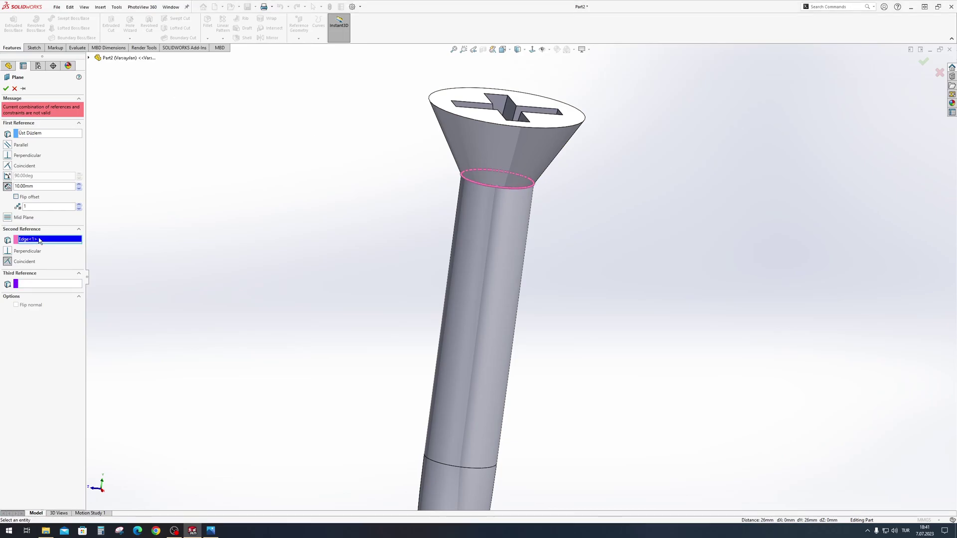
key("Delete")
Set the plane's offset to 25 mm and accept Plane1 across the shank.
type("20")
key("Return")
key("ctrl+5")
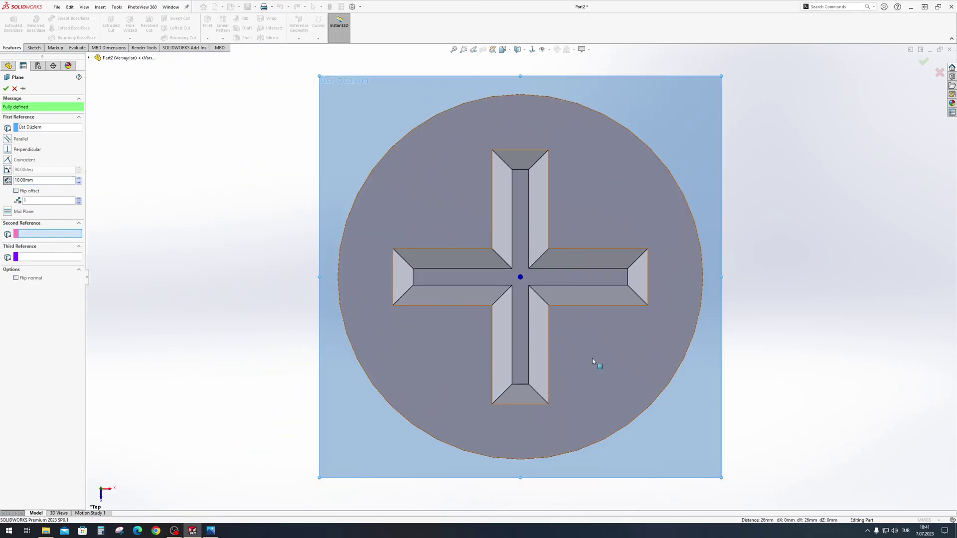
key("ctrl+2")
left_click(78, 179)
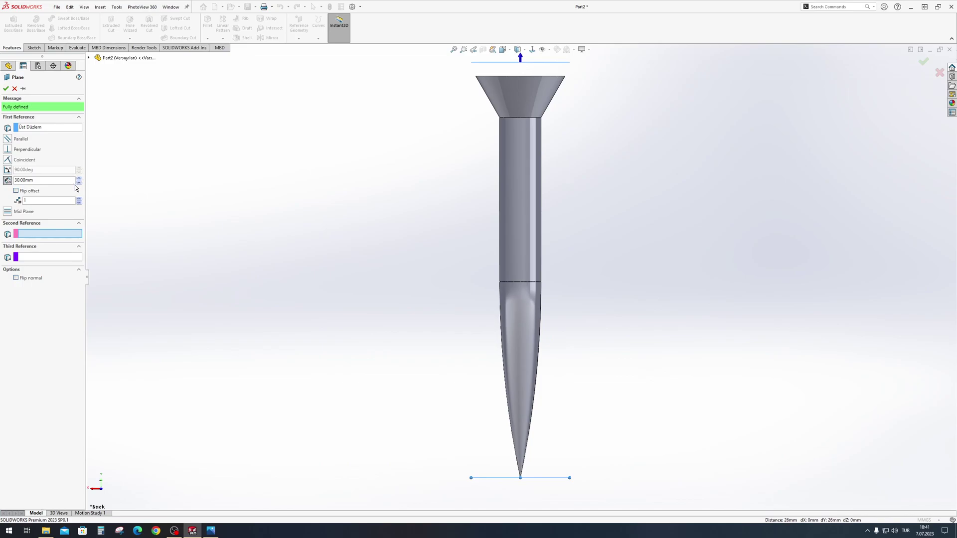
left_click(78, 182)
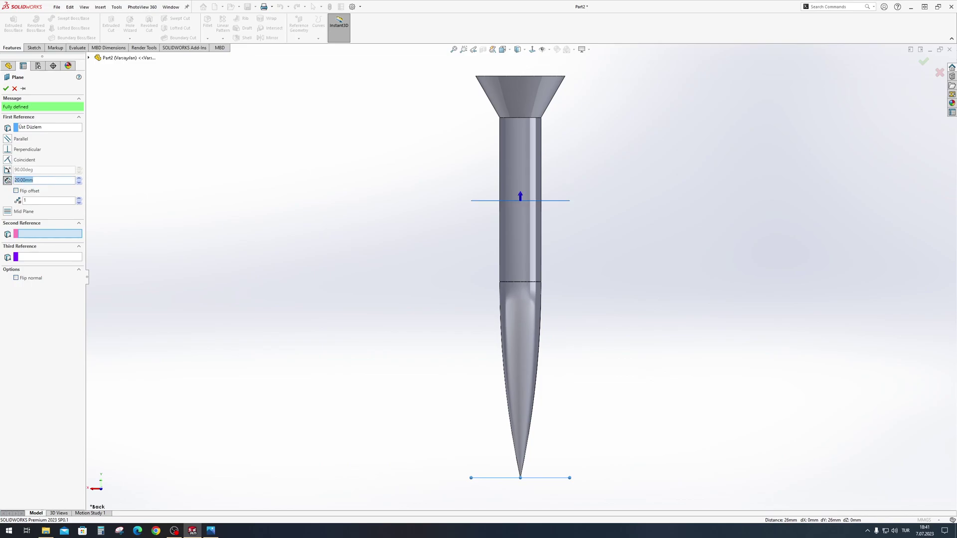
key("Return")
key("Return")
key("Return")
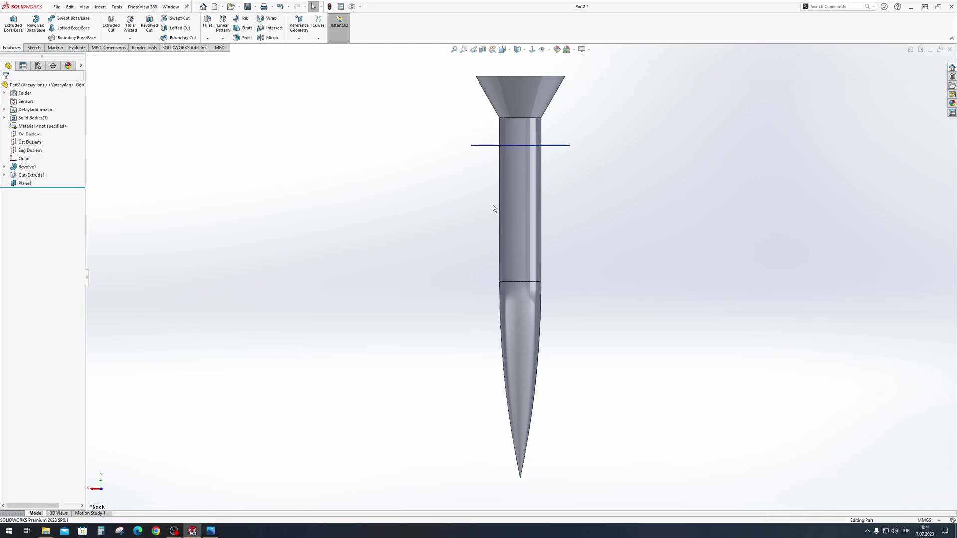
middle_click_drag(493, 205, 551, 242)
Sketch on Plane1 and convert the shank edge into a 3 mm circle.
scroll(592, 208, "up", 3)
scroll(521, 251, "down", 6)
left_click(521, 251)
left_click(536, 233)
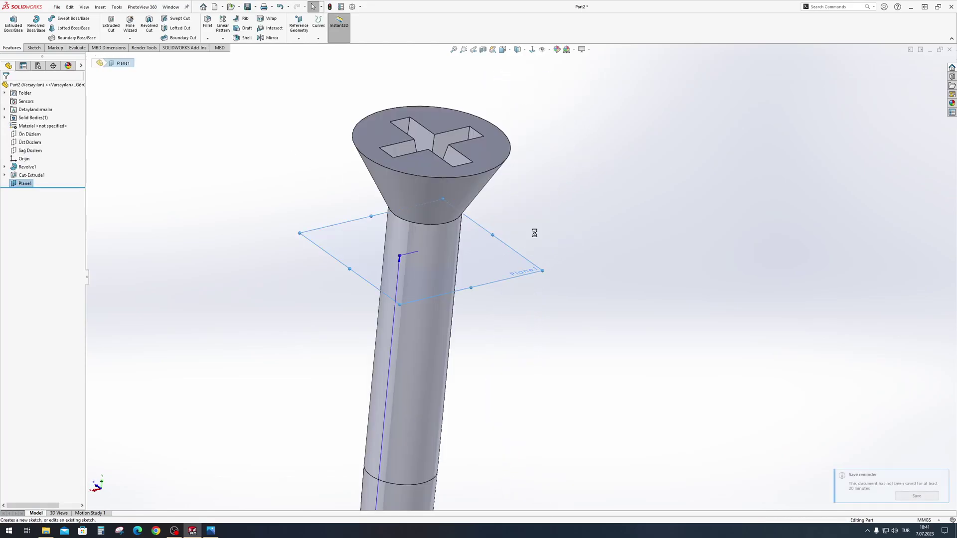
middle_click_drag(573, 276, 585, 216)
scroll(585, 216, "down", 5)
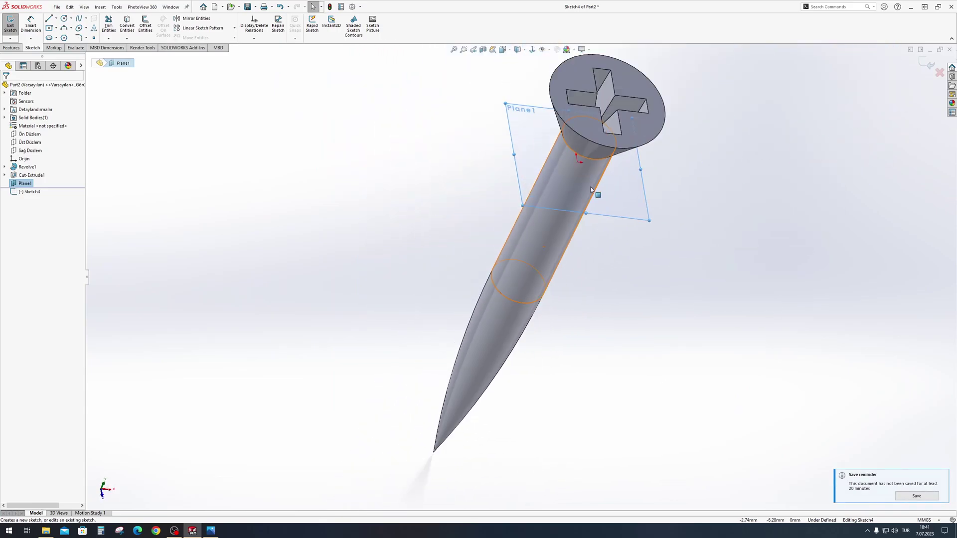
scroll(580, 170, "up", 5)
middle_click_drag(580, 170, 548, 210)
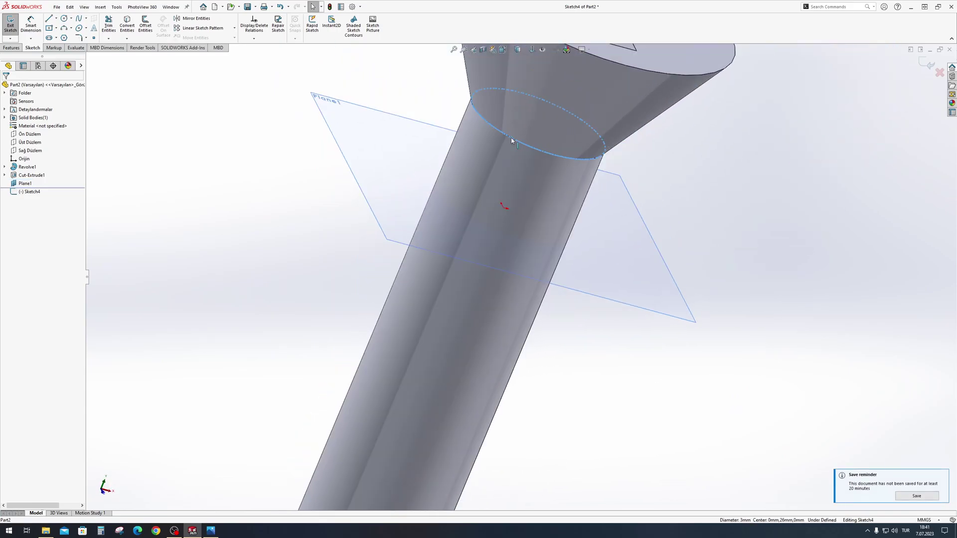
left_click(128, 26)
mouse_move(742, 263)
middle_mouse_down()
mouse_move(742, 231)
mouse_move(746, 248)
middle_mouse_up()
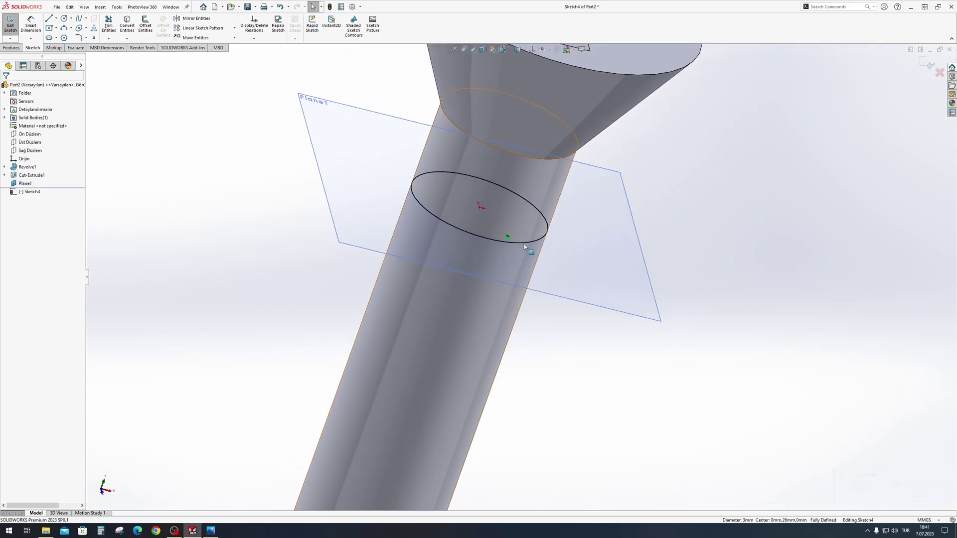
Exit the sketch and hide Plane1.
key("ctrl+b")
left_click(321, 188)
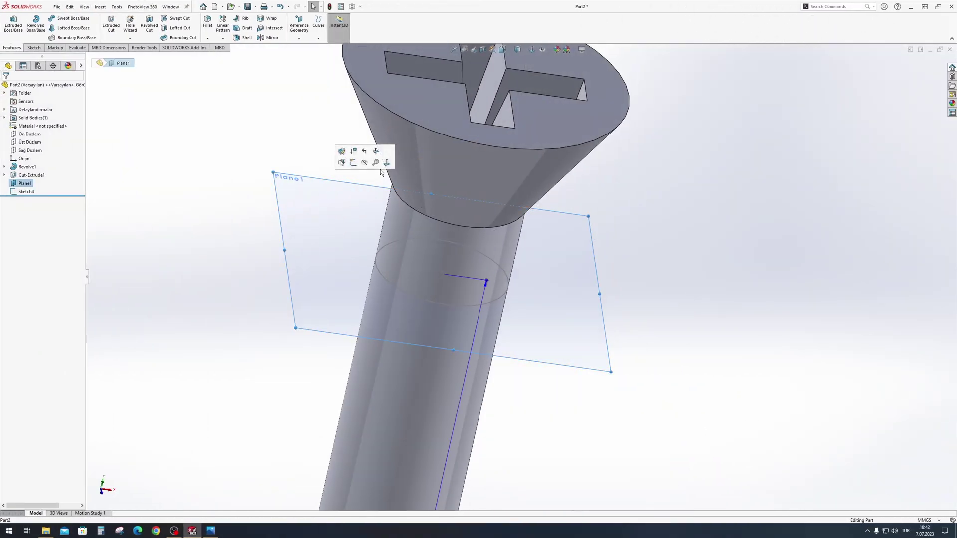
left_click(363, 160)
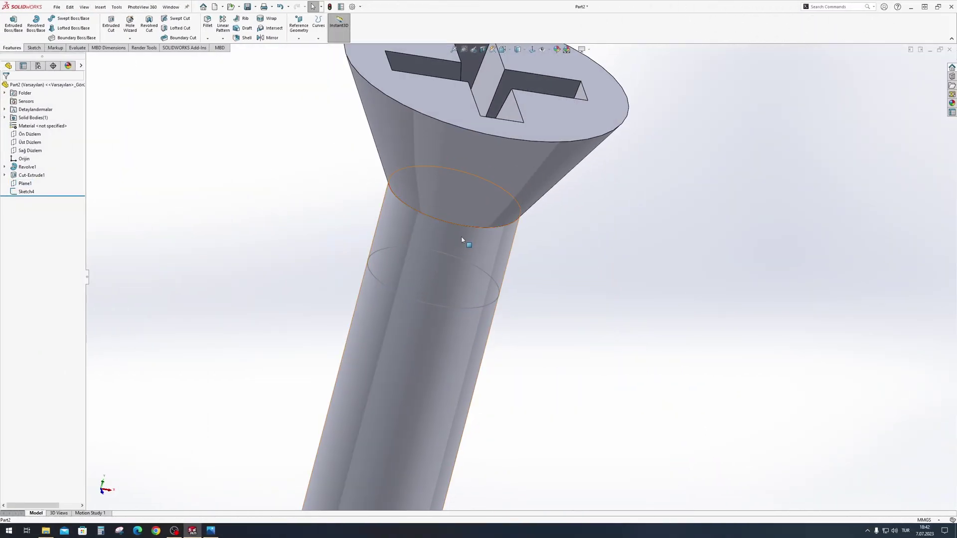
left_click(318, 39)
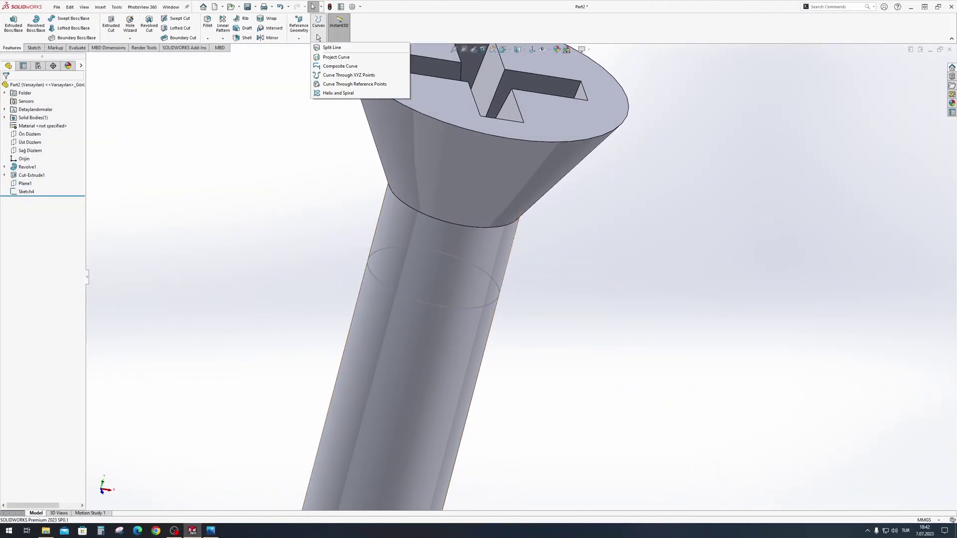
Create a variable-pitch helix from the sketched circle, reversed to run down the shank.
left_click(337, 94)
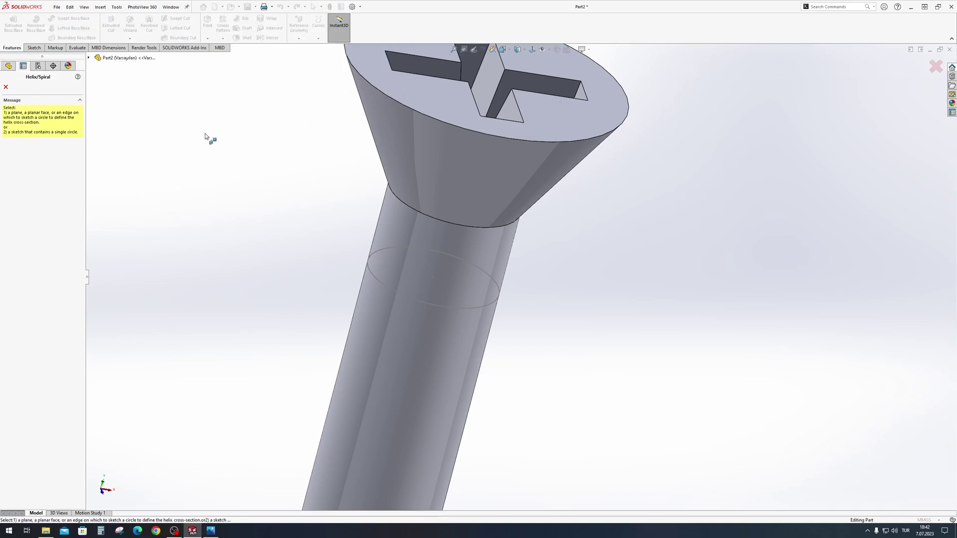
left_click(392, 249)
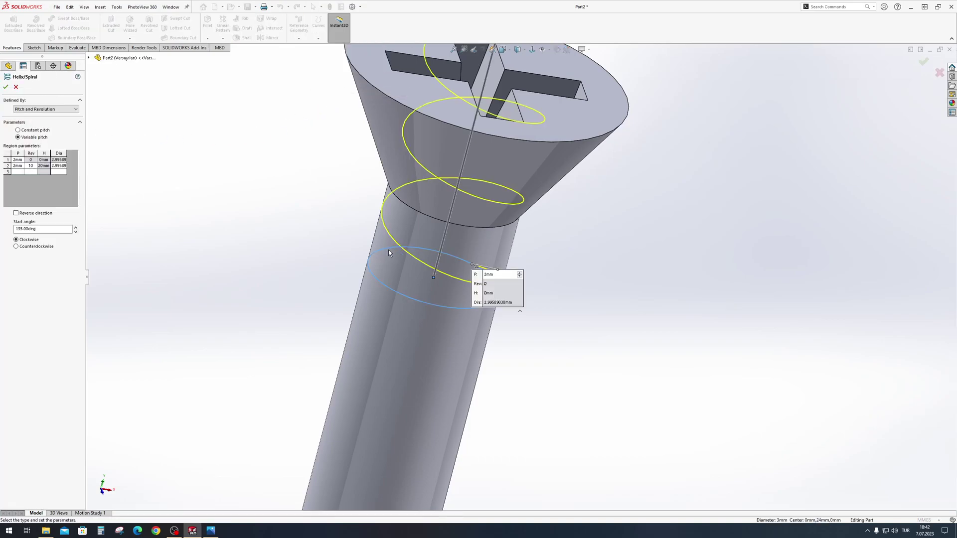
mouse_move(391, 247)
middle_mouse_down()
mouse_move(384, 202)
mouse_move(65, 202)
middle_mouse_up()
left_click(38, 216)
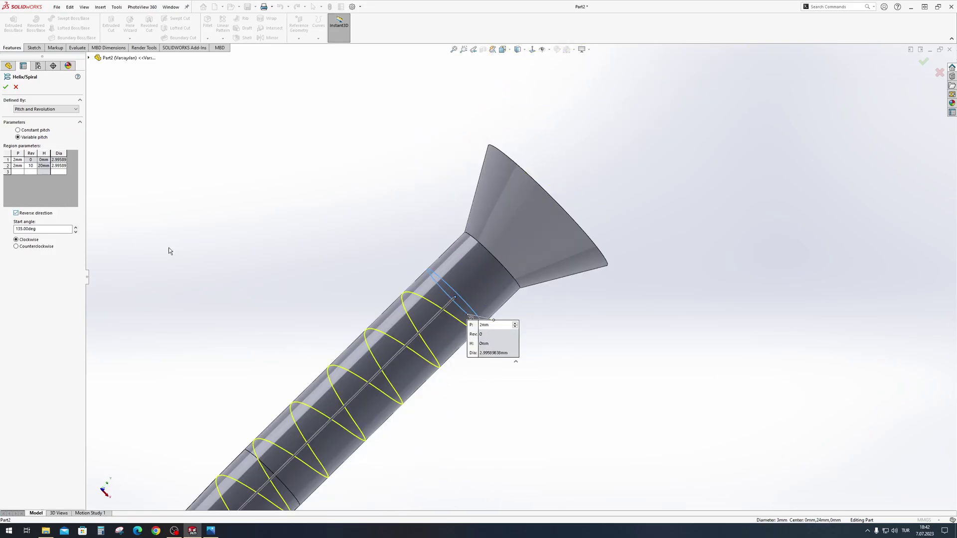
key("ctrl+4")
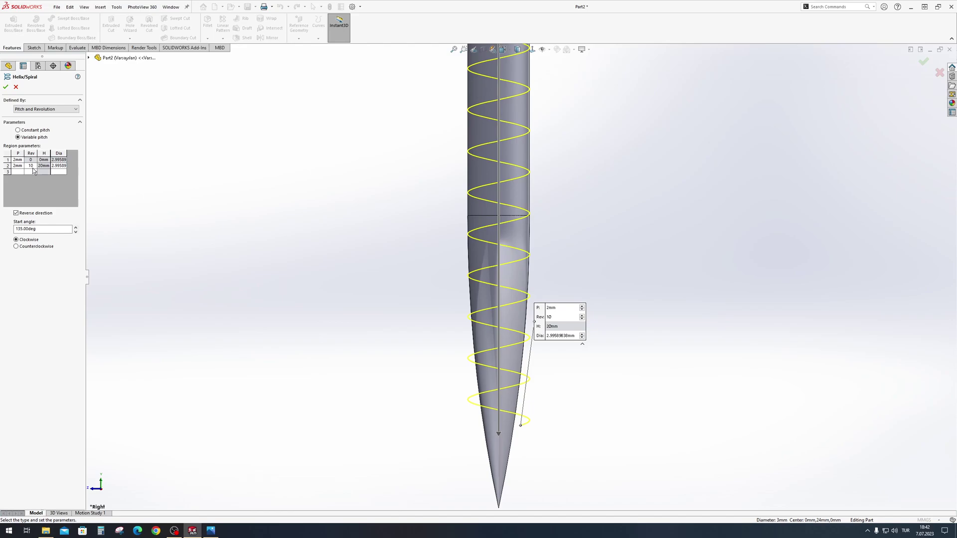
Set the helix's second region to 4.9 revolutions over 9.8 mm.
scroll(498, 192, "up", 2)
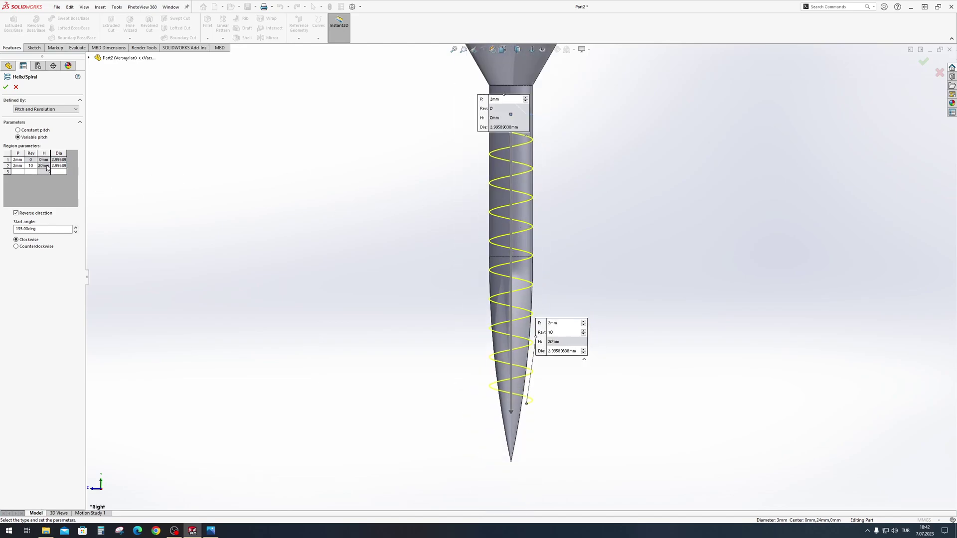
scroll(513, 219, "down", 1)
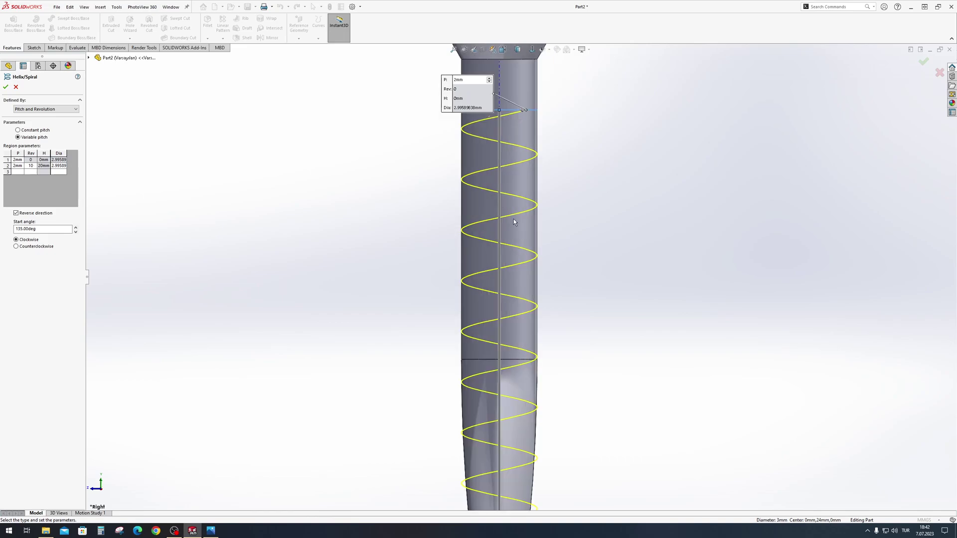
scroll(517, 255, "down", 2)
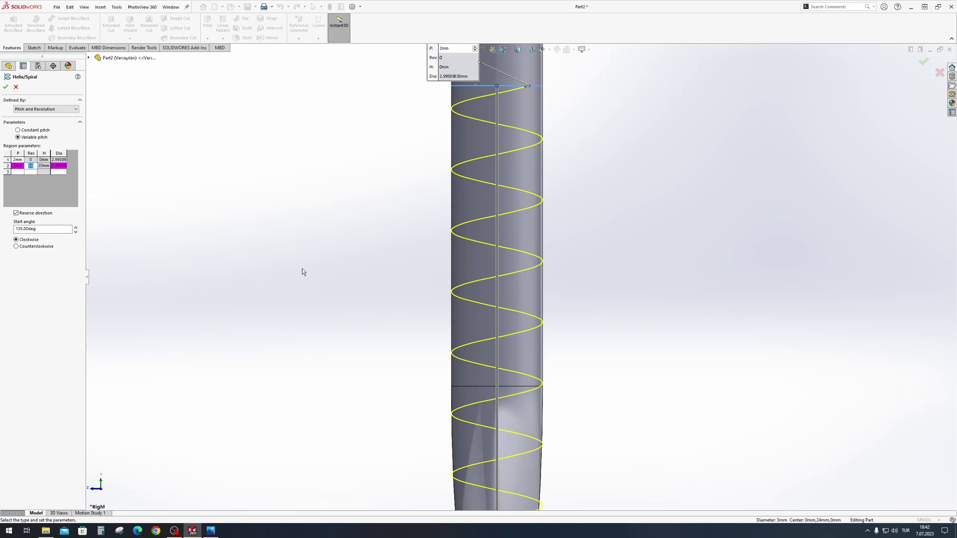
type("5")
middle_click_drag(302, 269, 170, 200)
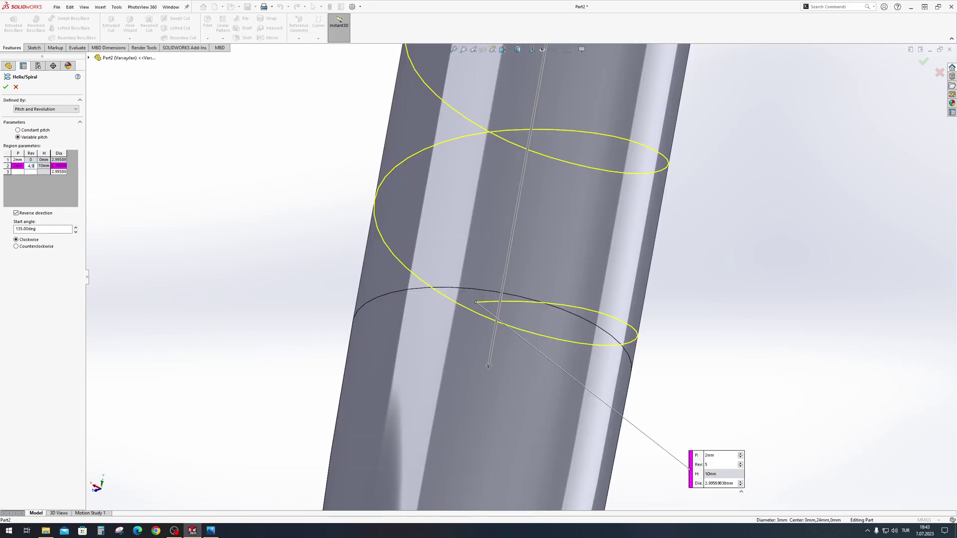
key("Tab")
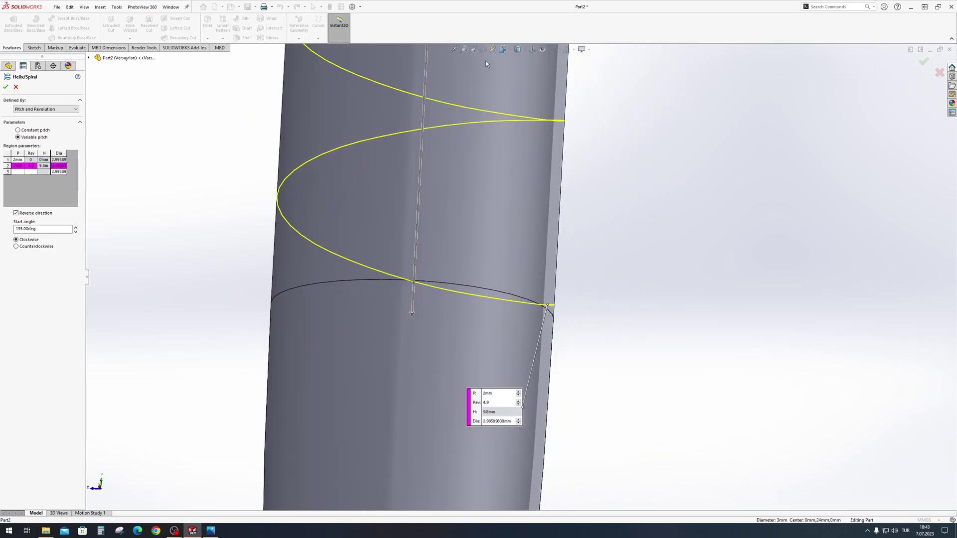
Add helix region rows at 2mm pitch for 8 and 9 revolutions.
left_click(532, 50)
type("6")
key("Tab")
type("2")
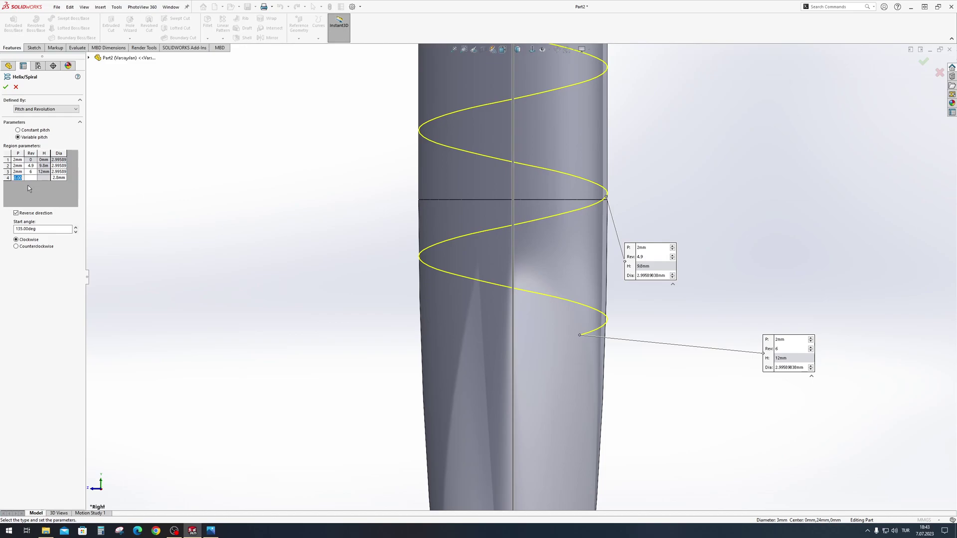
left_click(58, 173)
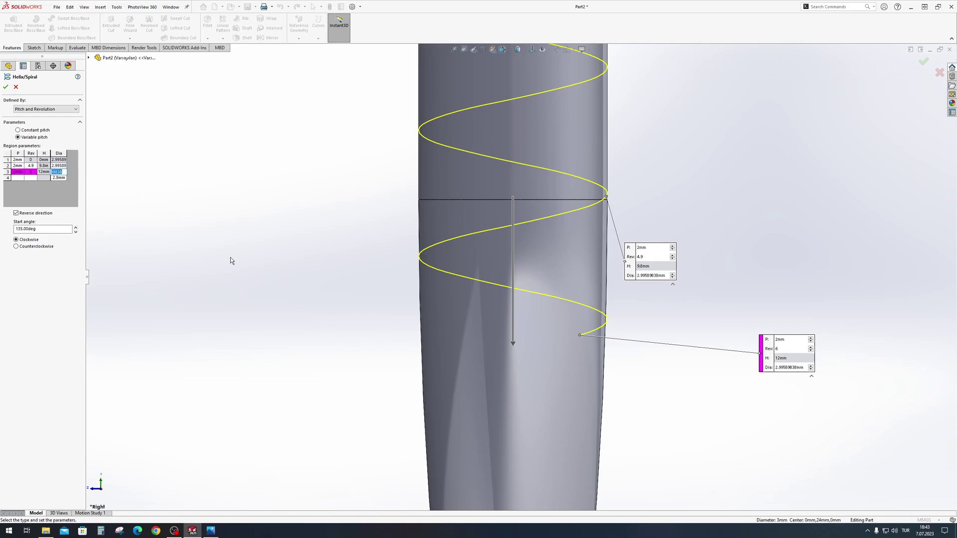
type("2.8")
key("Tab")
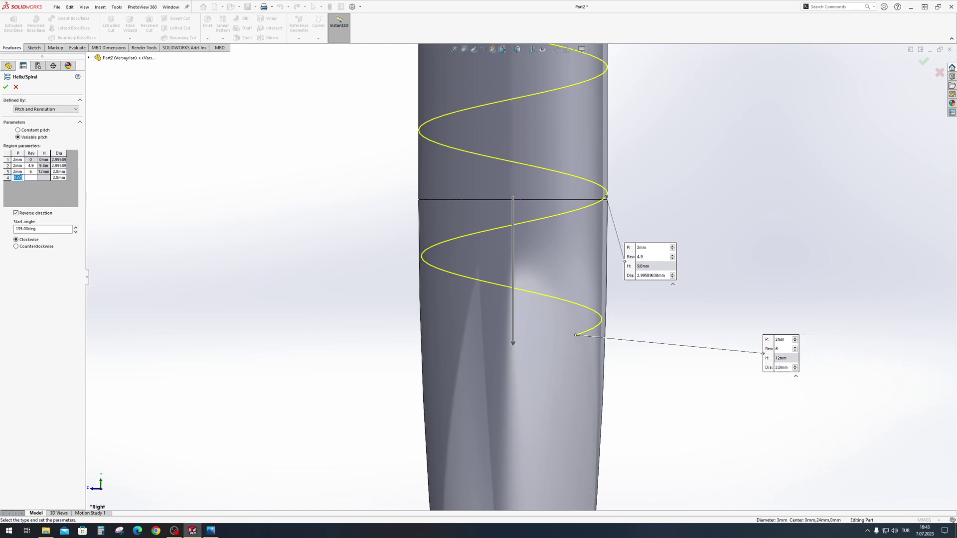
type("8")
key("shift+Tab")
type("2")
key("Return")
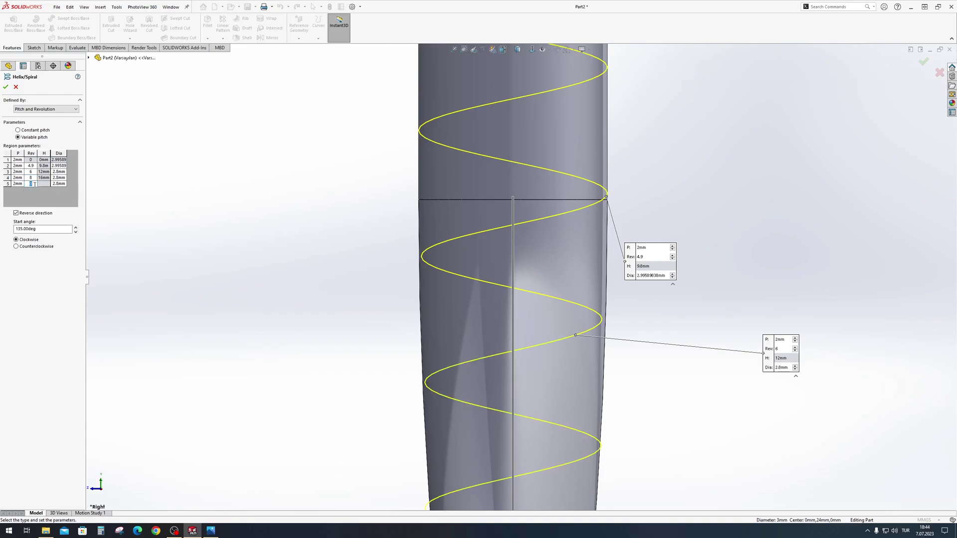
type("9")
key("Return")
key("Return")
Taper the helix diameter to 2.5, 2 and 1.5mm at 8, 9 and 10 revolutions, then accept it.
left_click(31, 190)
type("2.5")
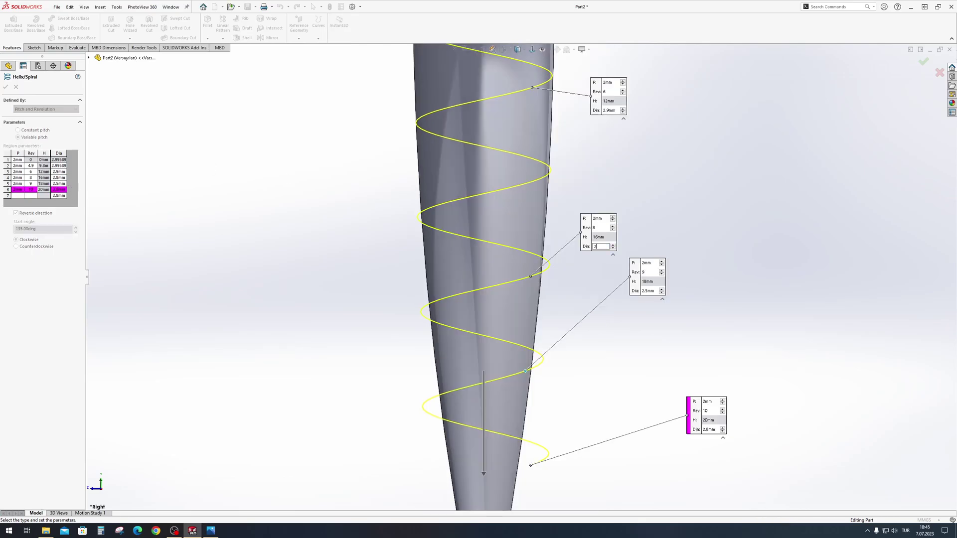
key("Return")
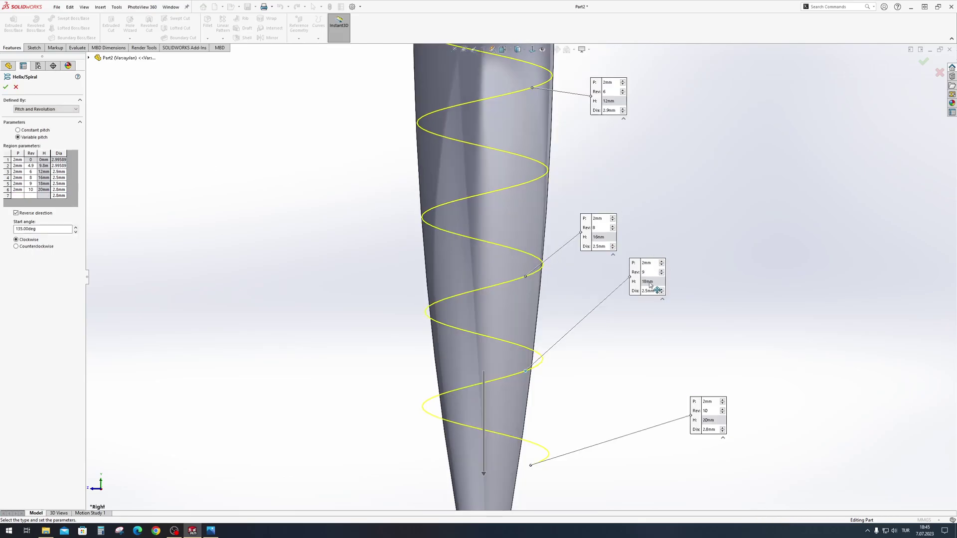
left_click_drag(650, 285, 647, 330)
double_click(644, 343)
type("2")
key("Return")
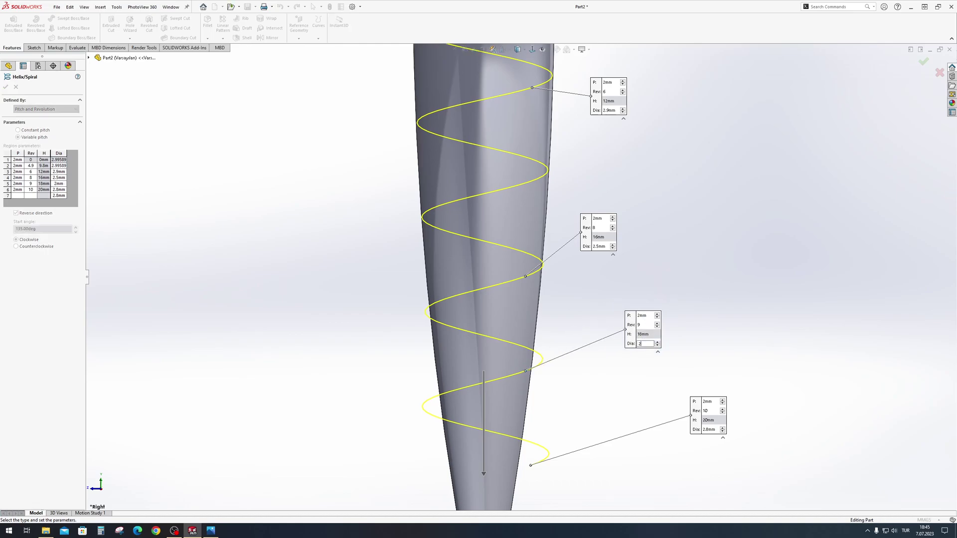
left_click_drag(716, 433, 639, 443)
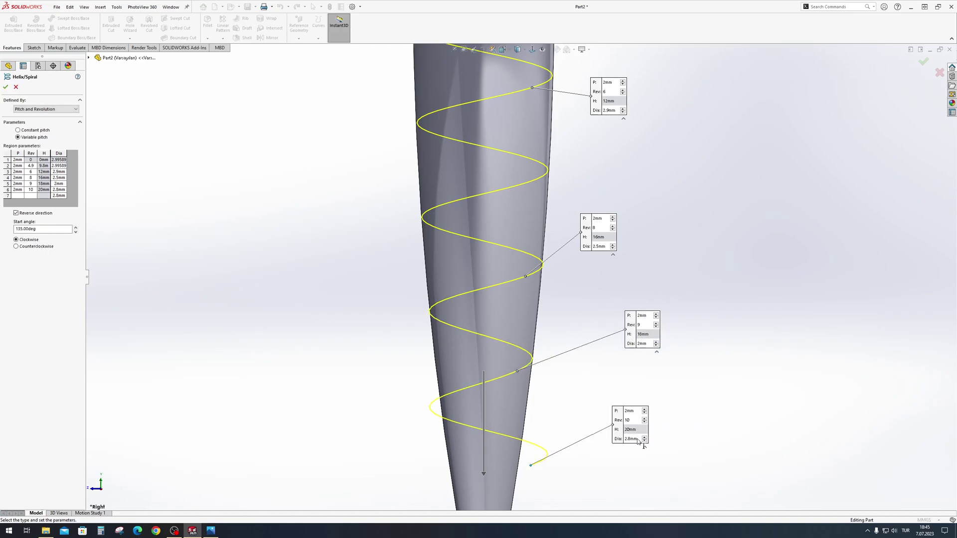
double_click(631, 438)
type("1.5")
key("Return")
key("f")
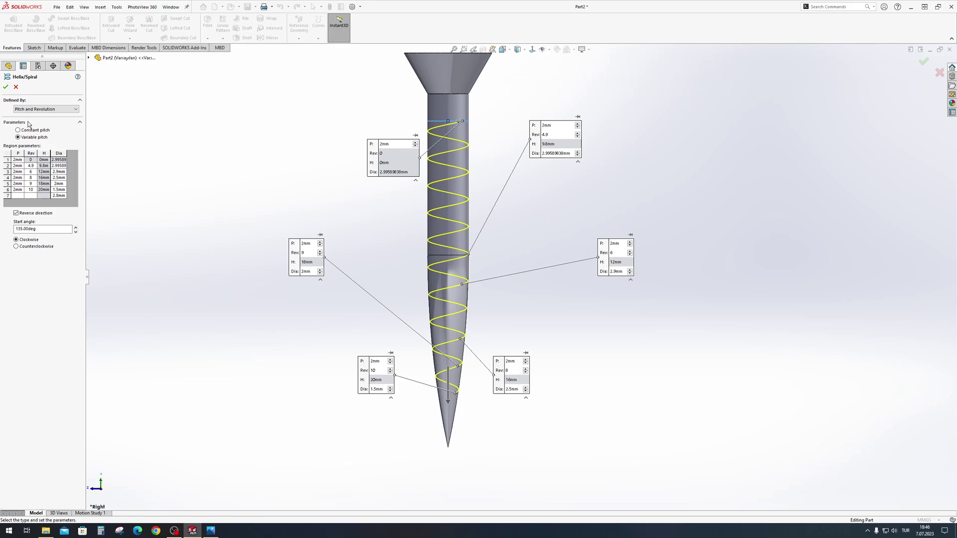
left_click(6, 87)
mouse_move(520, 231)
middle_mouse_down()
mouse_move(554, 147)
mouse_move(659, 124)
mouse_move(563, 234)
middle_mouse_up()
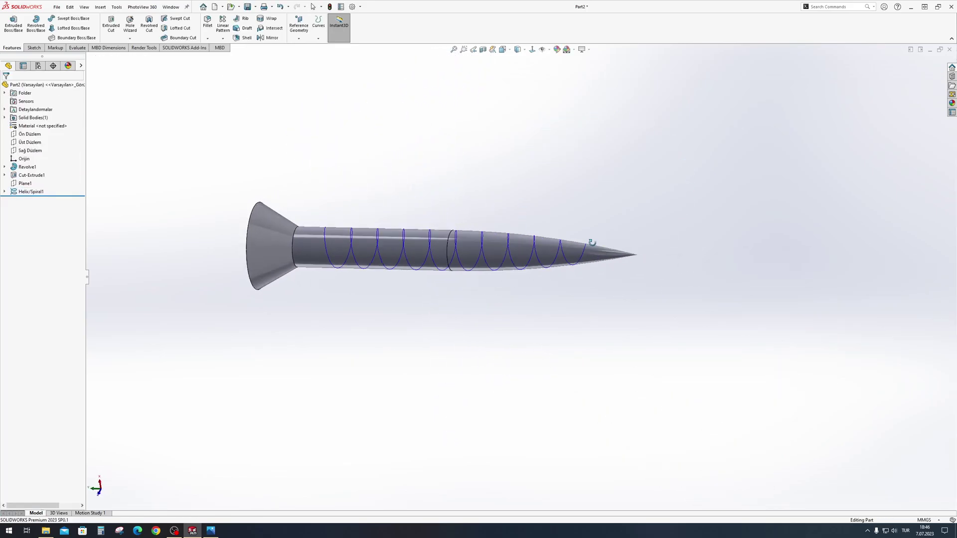
Create Plane2 from the helix edge and its end point near the screw tip.
left_click(483, 253)
left_click(299, 39)
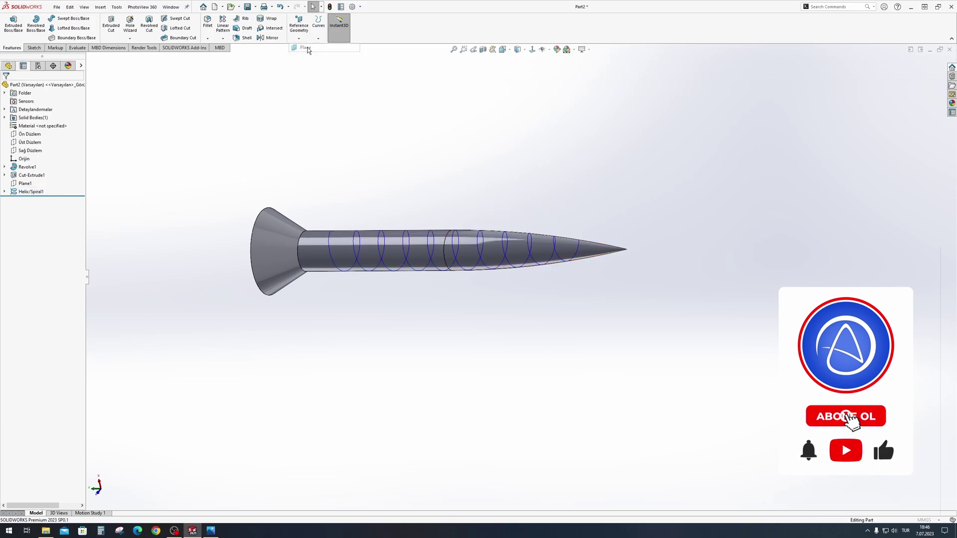
left_click(529, 247)
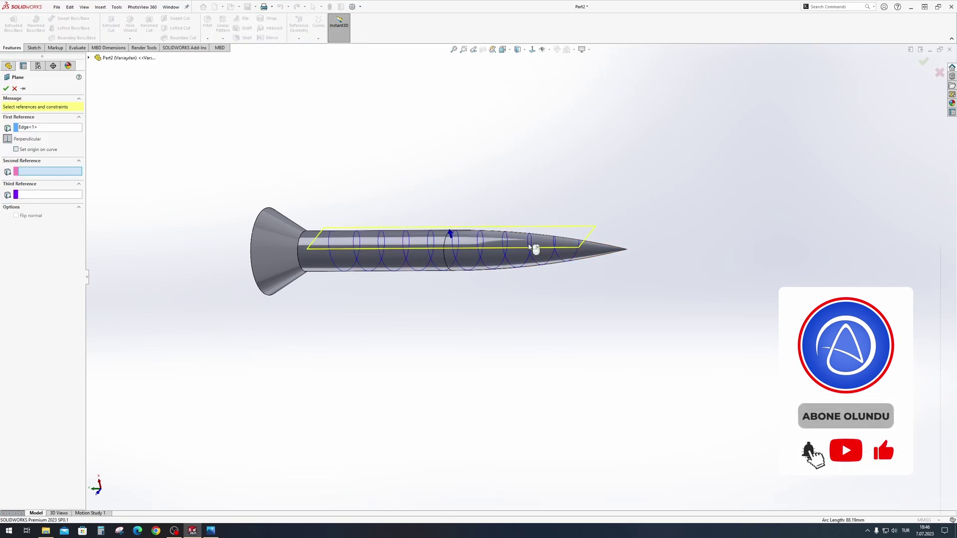
scroll(613, 261, "down", 2)
scroll(507, 292, "down", 3)
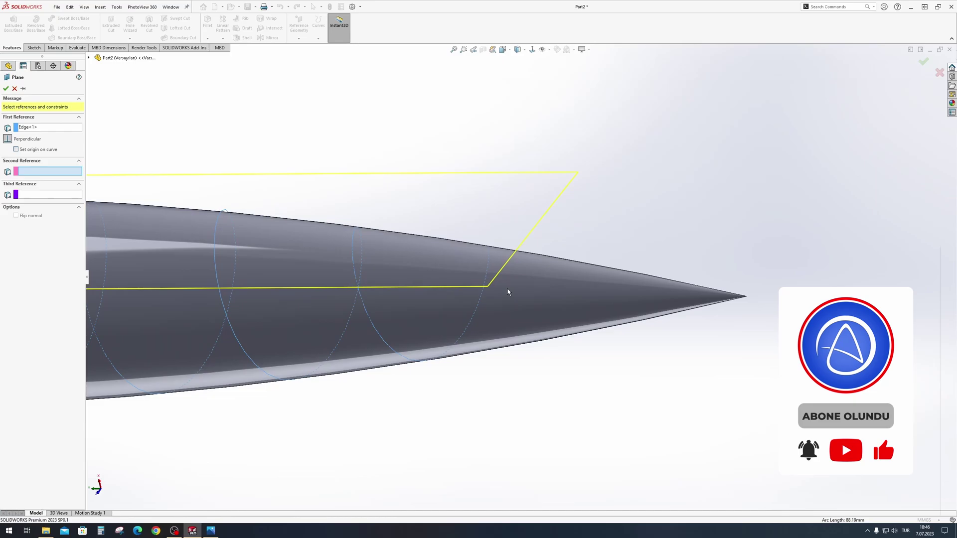
left_click(489, 246)
scroll(553, 252, "up", 2)
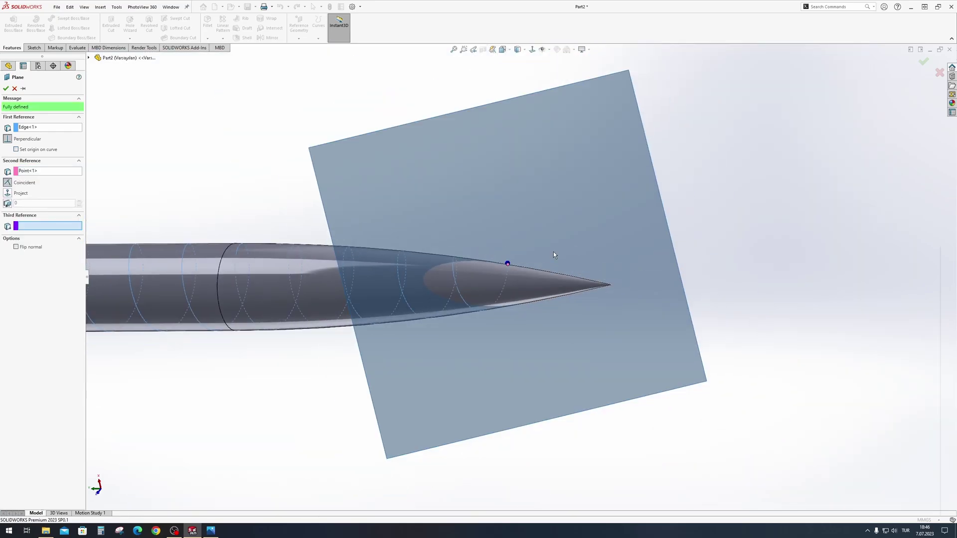
mouse_move(554, 252)
middle_mouse_down()
mouse_move(632, 319)
mouse_move(654, 384)
mouse_move(607, 395)
mouse_move(571, 304)
mouse_move(594, 357)
mouse_move(574, 339)
middle_mouse_up()
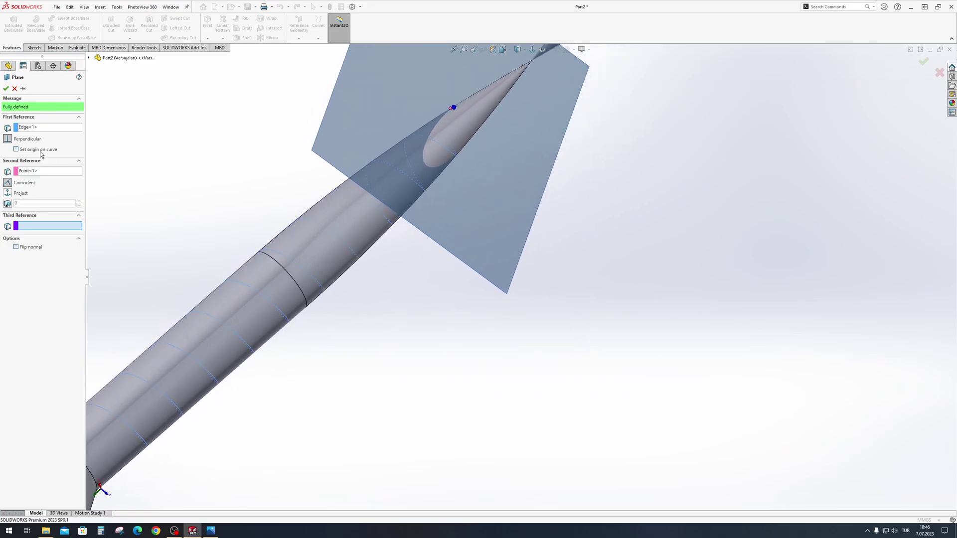
left_click(6, 89)
left_click(561, 122)
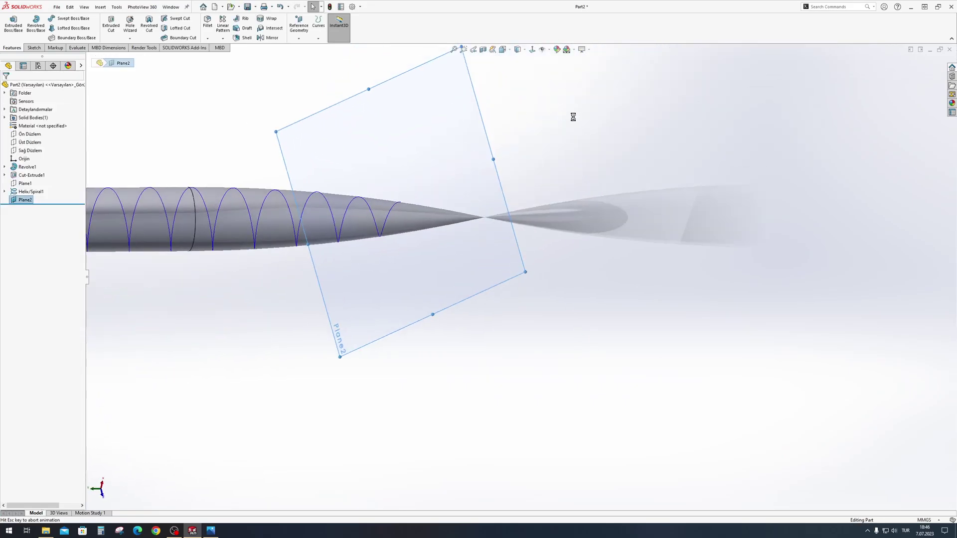
Dimension the triangle's bottom edge to 0.75 and its right edge to 0.6.
scroll(506, 397, "down", 3)
scroll(441, 343, "down", 4)
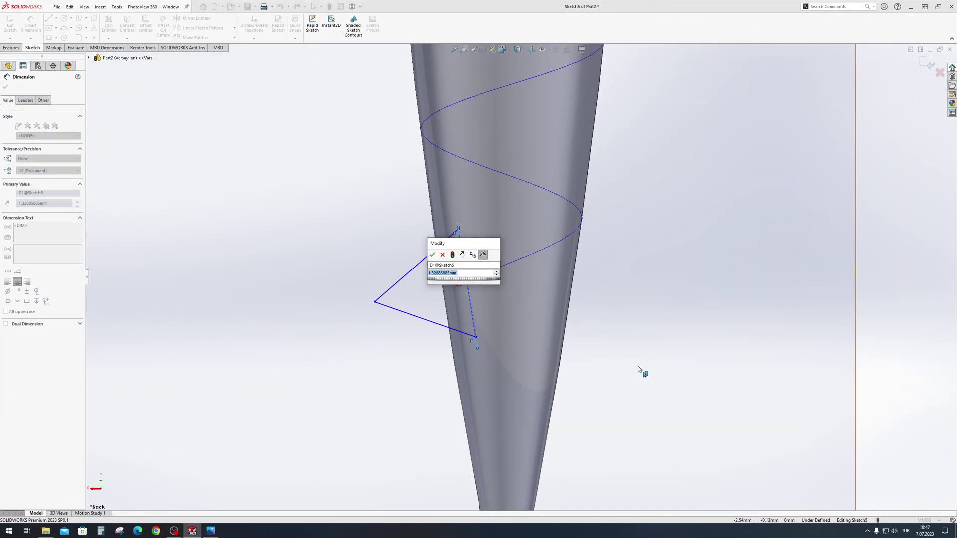
type("0.75")
key("Return")
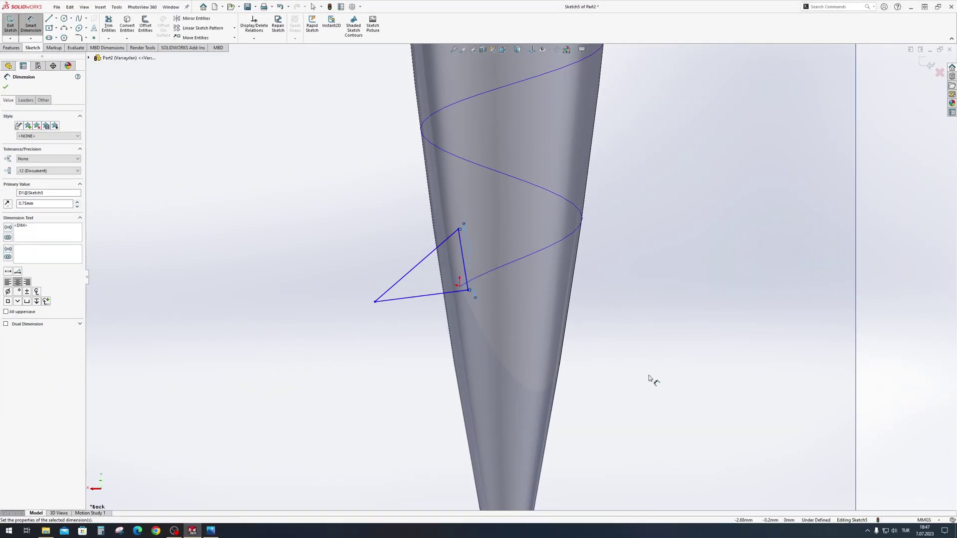
left_click(449, 293)
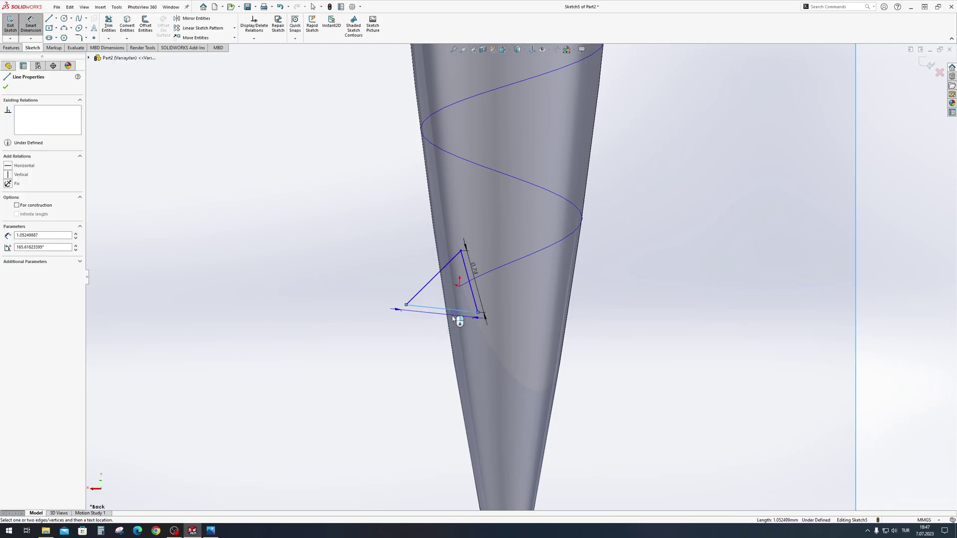
left_click(451, 324)
type("0.75")
key("Return")
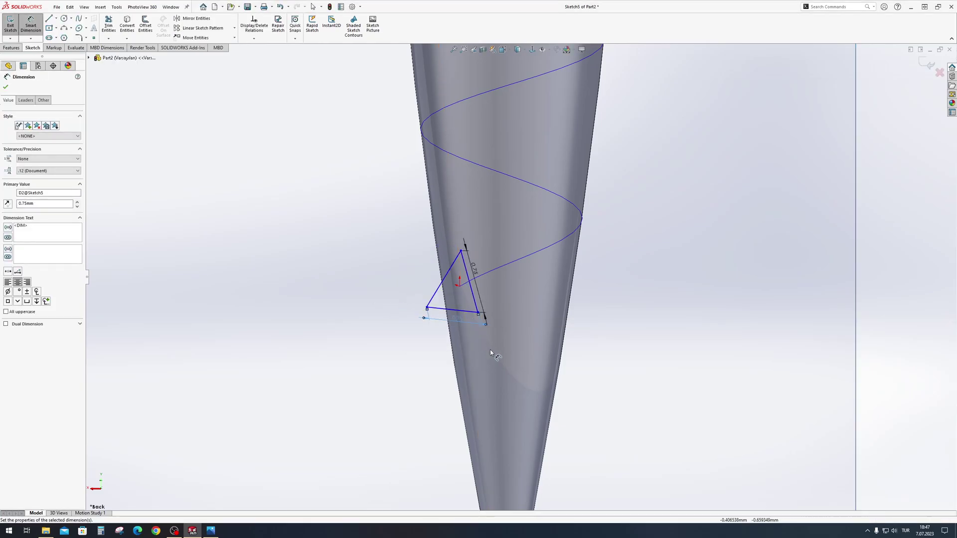
key("Escape")
left_click(464, 264)
left_click(630, 316)
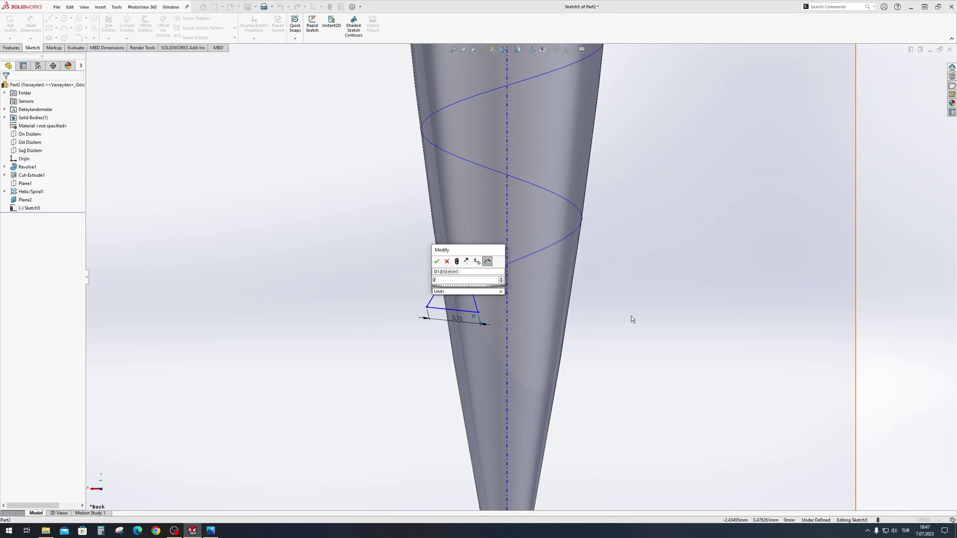
type("0,6")
key("Return")
key("Escape")
scroll(319, 255, "down", 2)
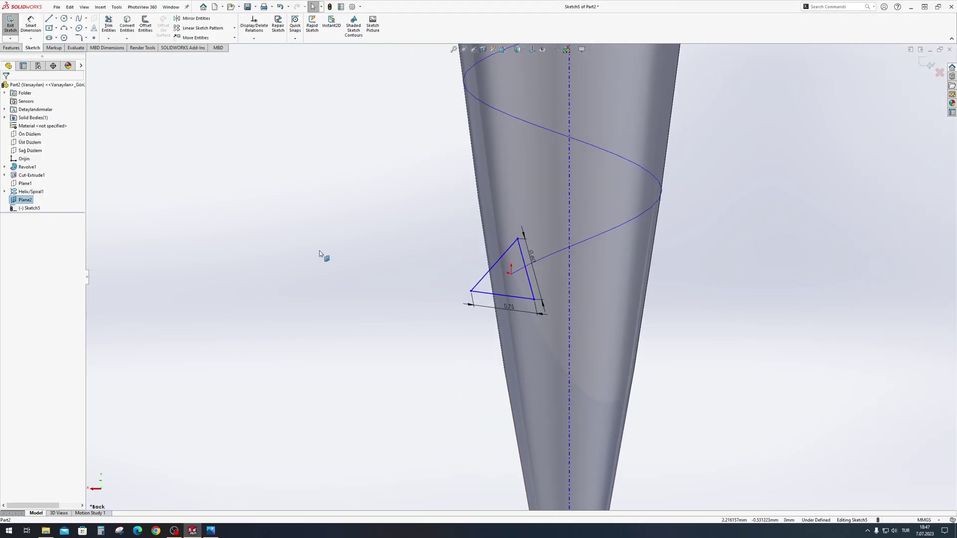
Sweep the Sketch5 triangle along Helix/Spiral1 to form the thread.
left_click(10, 23)
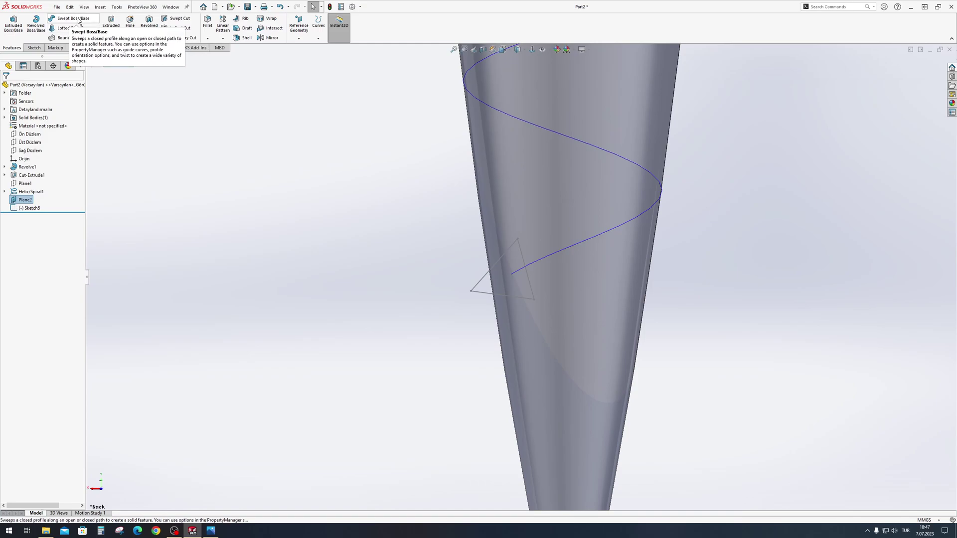
left_click(79, 21)
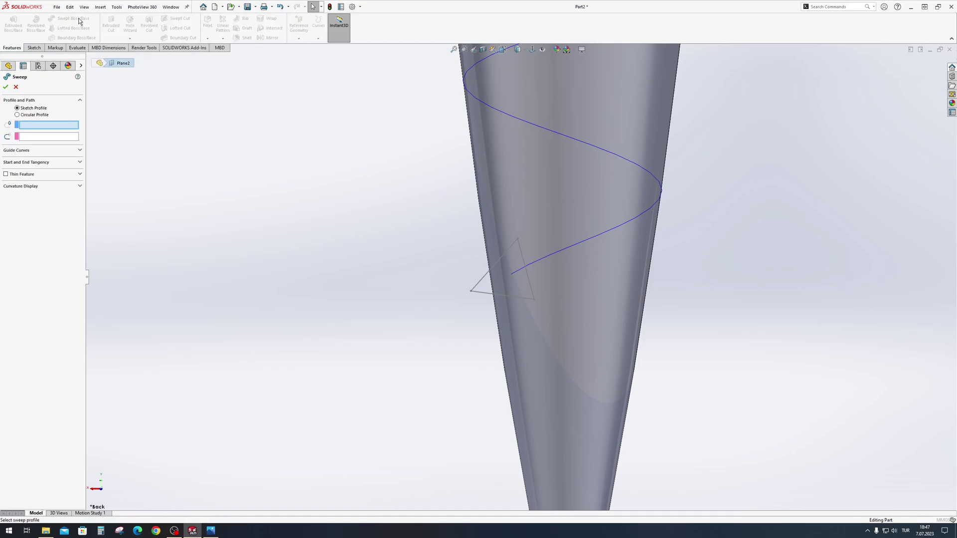
left_click(483, 280)
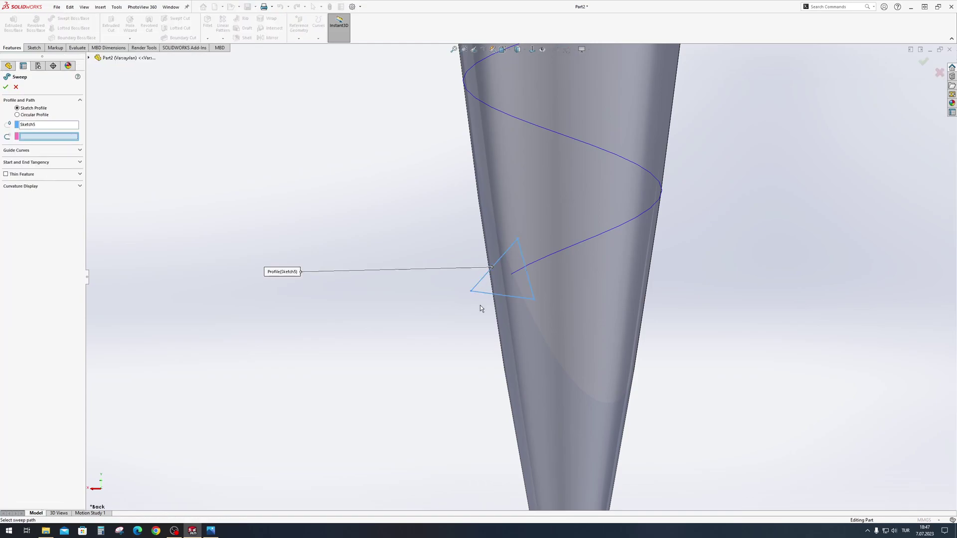
left_click(563, 252)
right_click(561, 250)
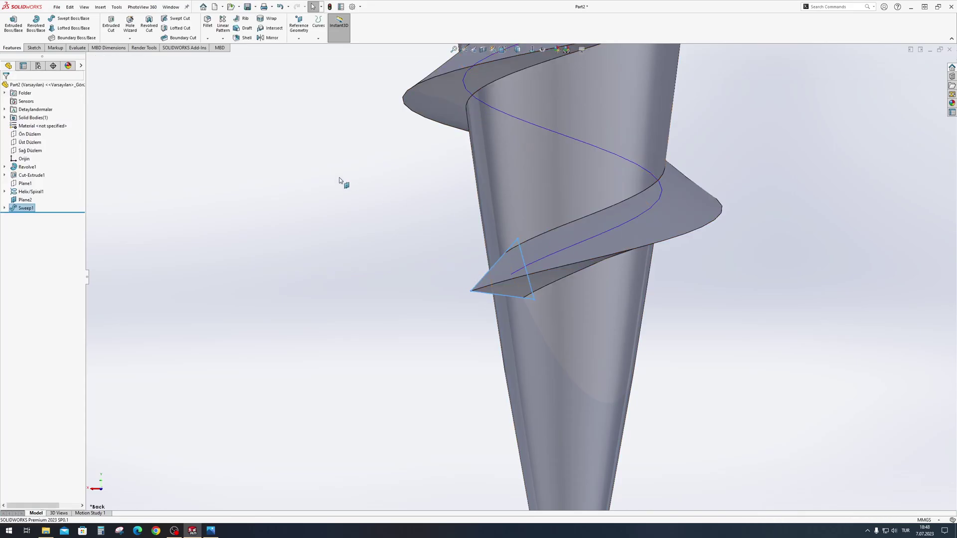
scroll(494, 255, "up", 3)
mouse_move(495, 255)
middle_mouse_down()
mouse_move(721, 205)
mouse_move(630, 224)
mouse_move(600, 153)
middle_mouse_up()
scroll(493, 312, "down", 5)
middle_click_drag(494, 312, 362, 267)
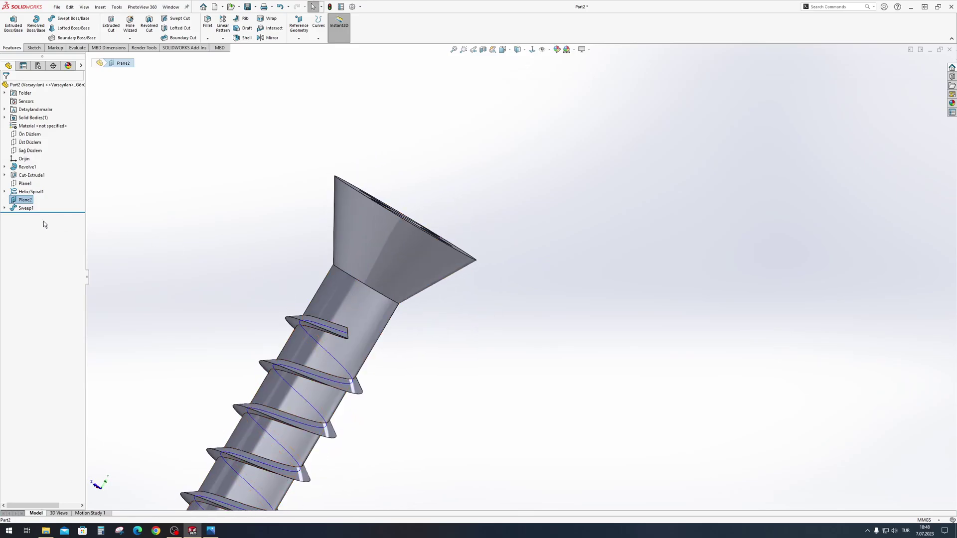
Give the screw a polished aluminum appearance and switch the view to perspective.
left_click(75, 188)
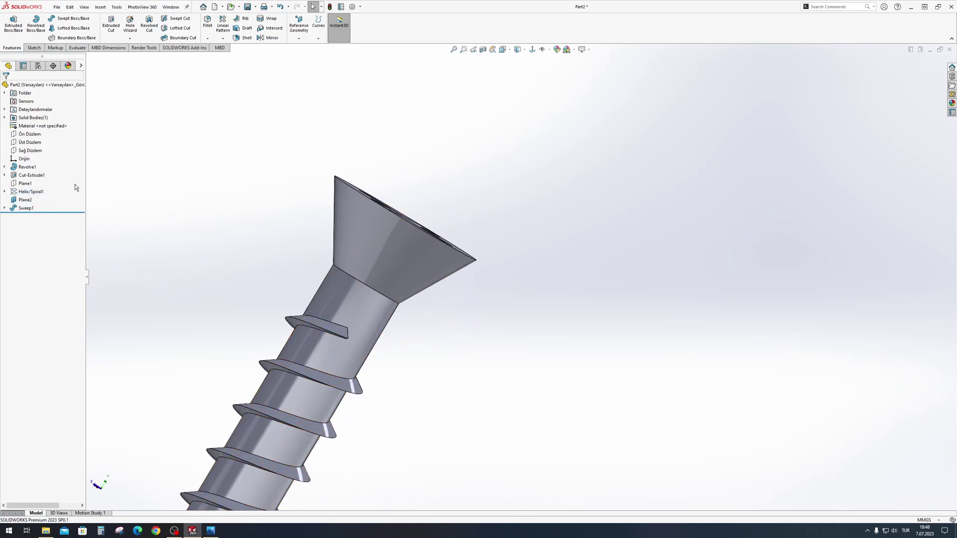
key("f")
left_click(405, 394)
left_click(549, 334)
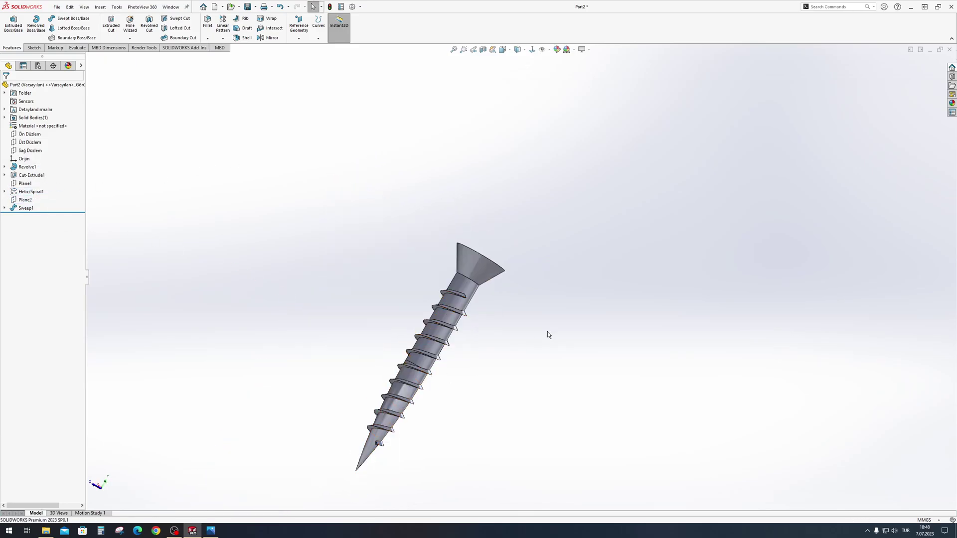
middle_click_drag(549, 334, 411, 276)
left_click(408, 266)
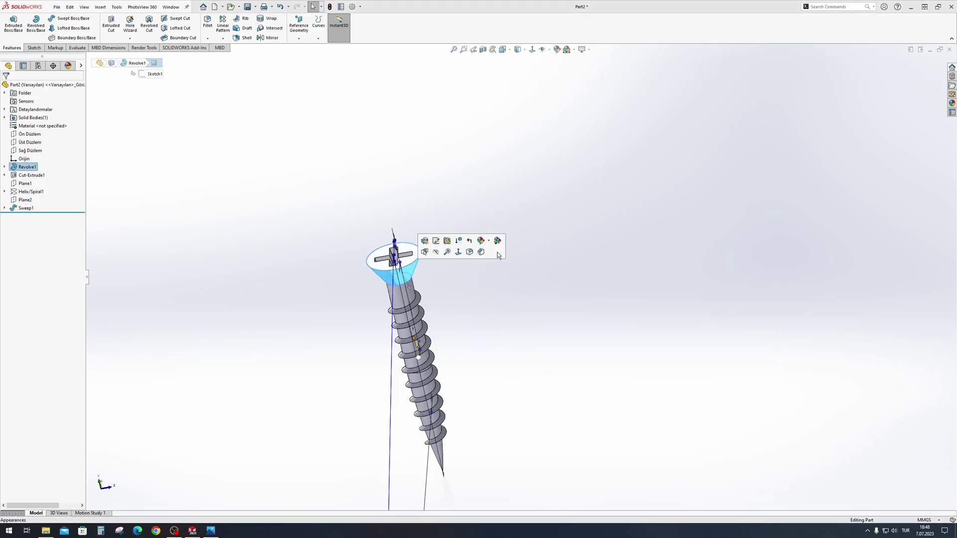
left_click(490, 247)
left_click(855, 232)
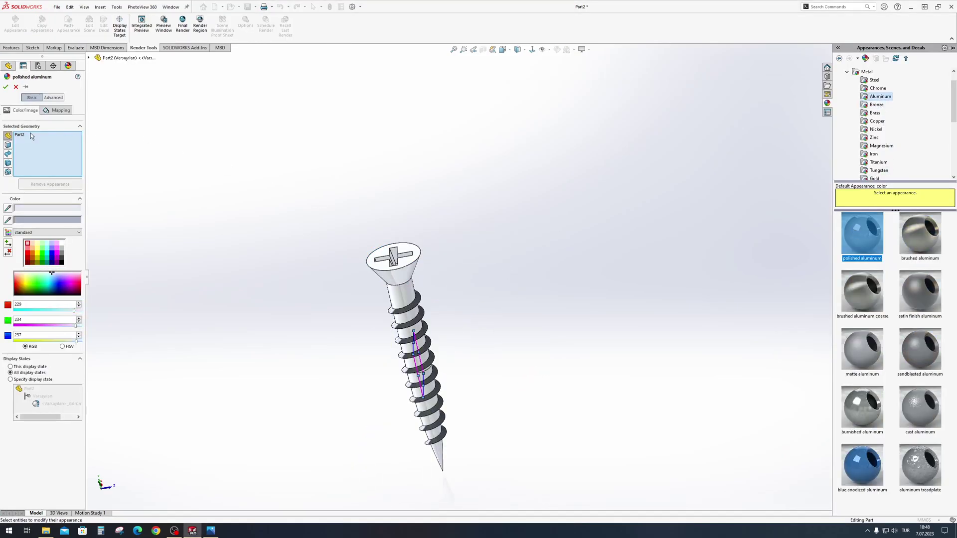
left_click(5, 87)
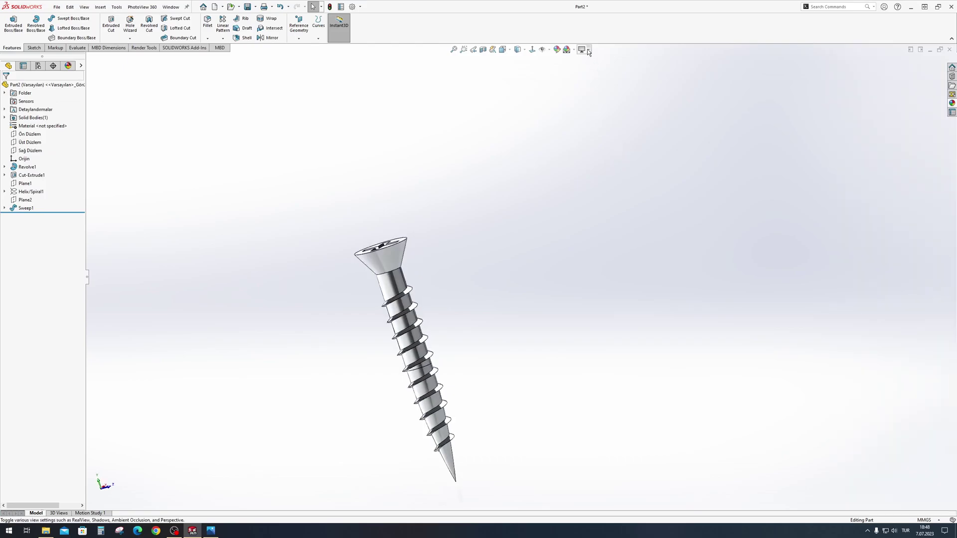
left_click(583, 49)
left_click(612, 86)
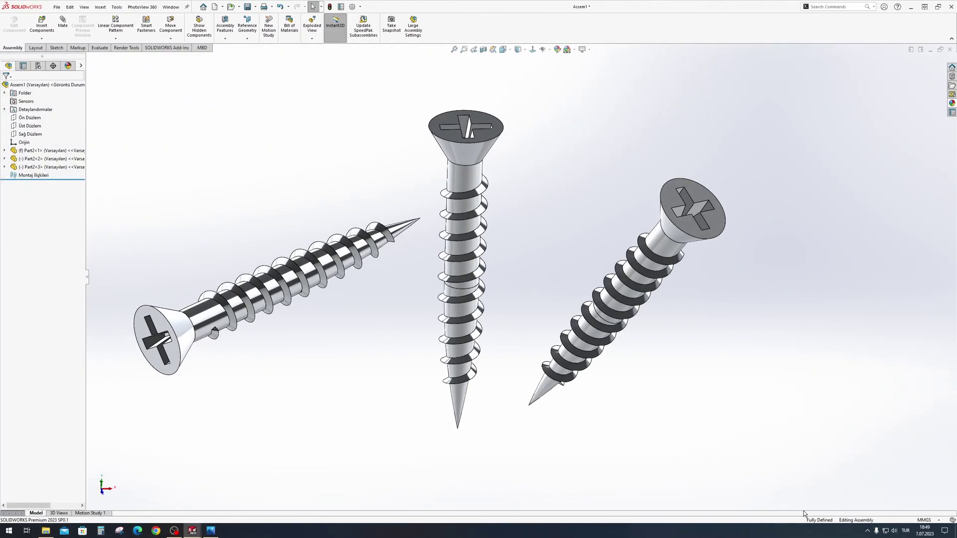